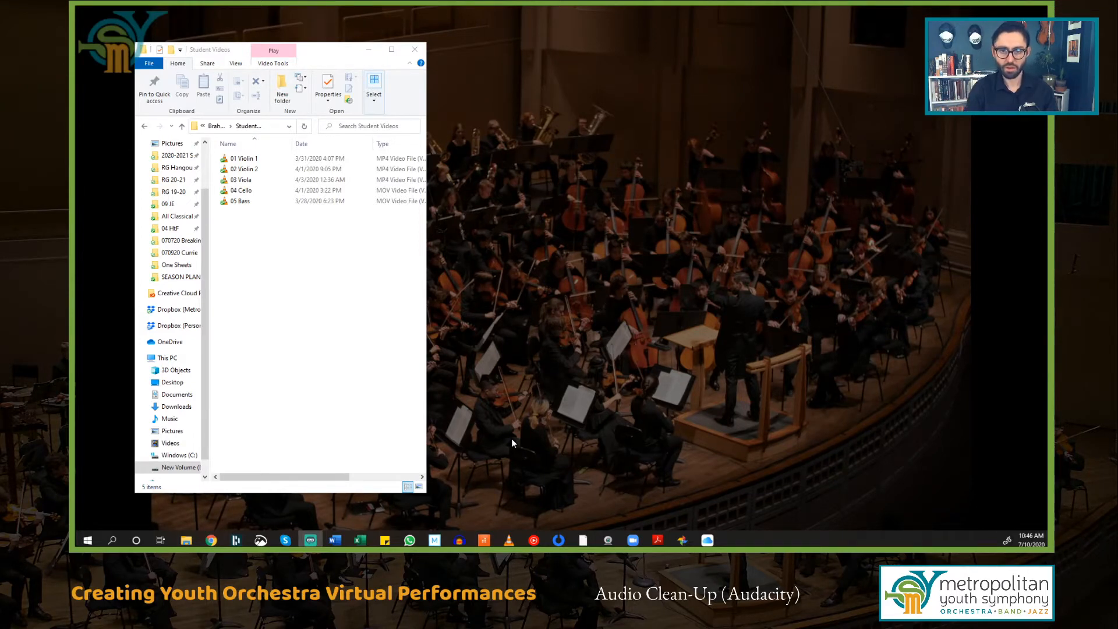
Step: Launch Audacity from the taskbar beside the Student Videos folder
left_click(465, 542)
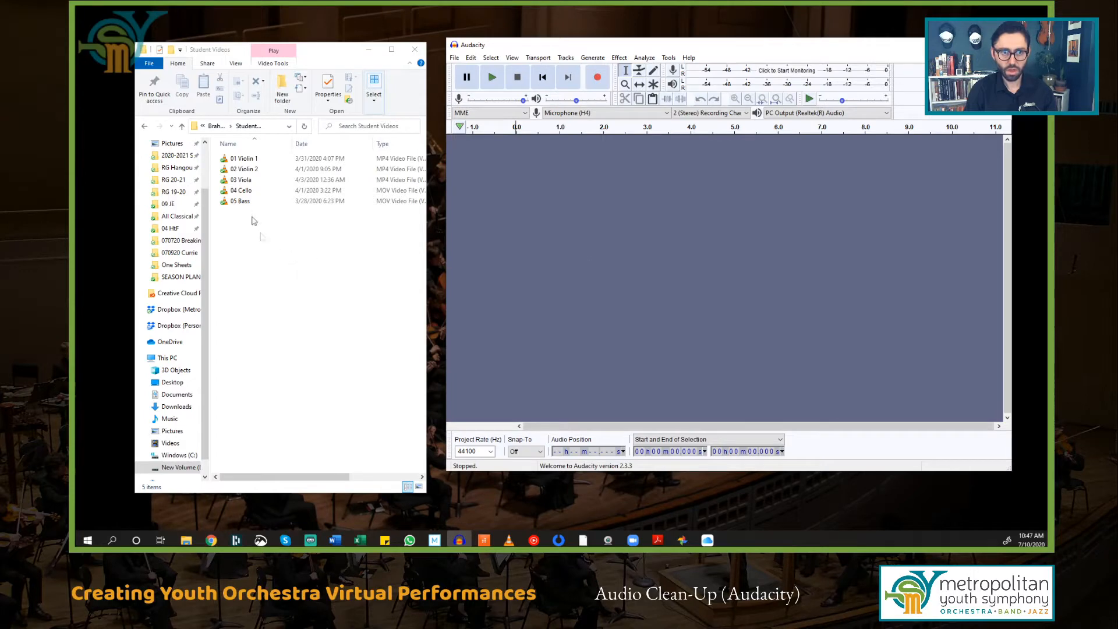
Step: Drag the 01 Violin 1 video into Audacity to import its audio as a stereo track
left_click_drag(247, 162, 666, 306)
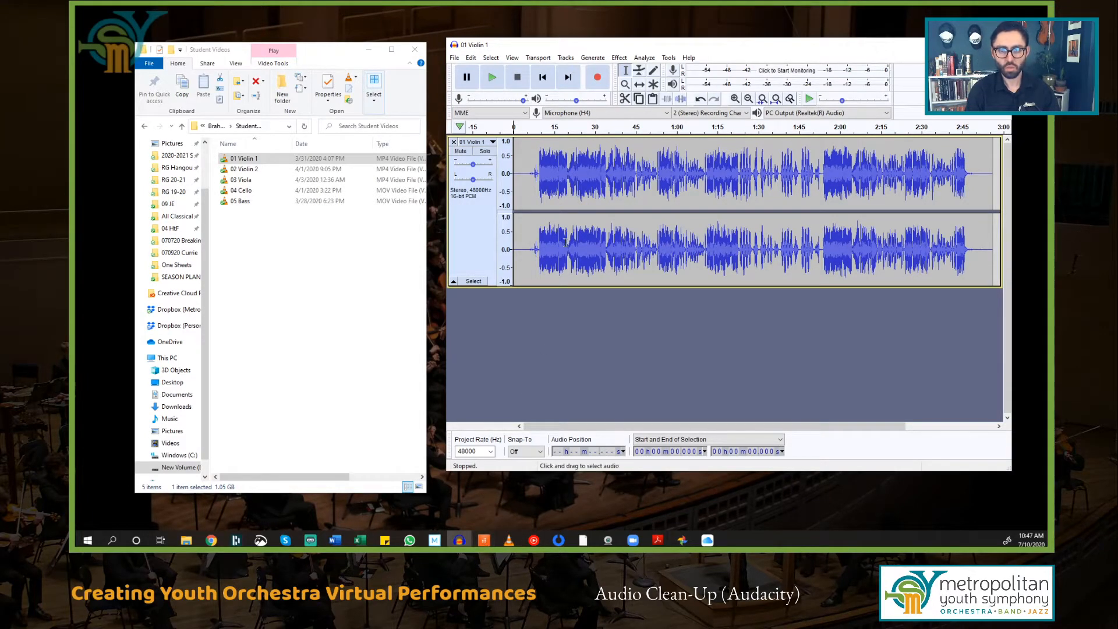
Step: Select the noise-only stretch from 4.709 s to 6.796 s and play it back
left_click(524, 172)
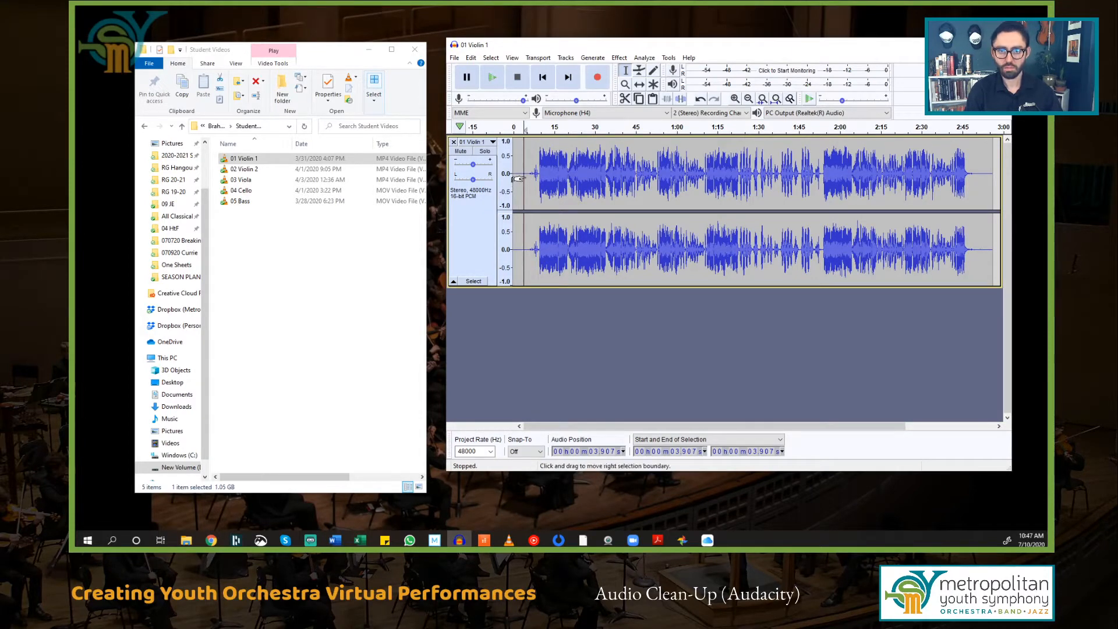
scroll(531, 176, "up", 6)
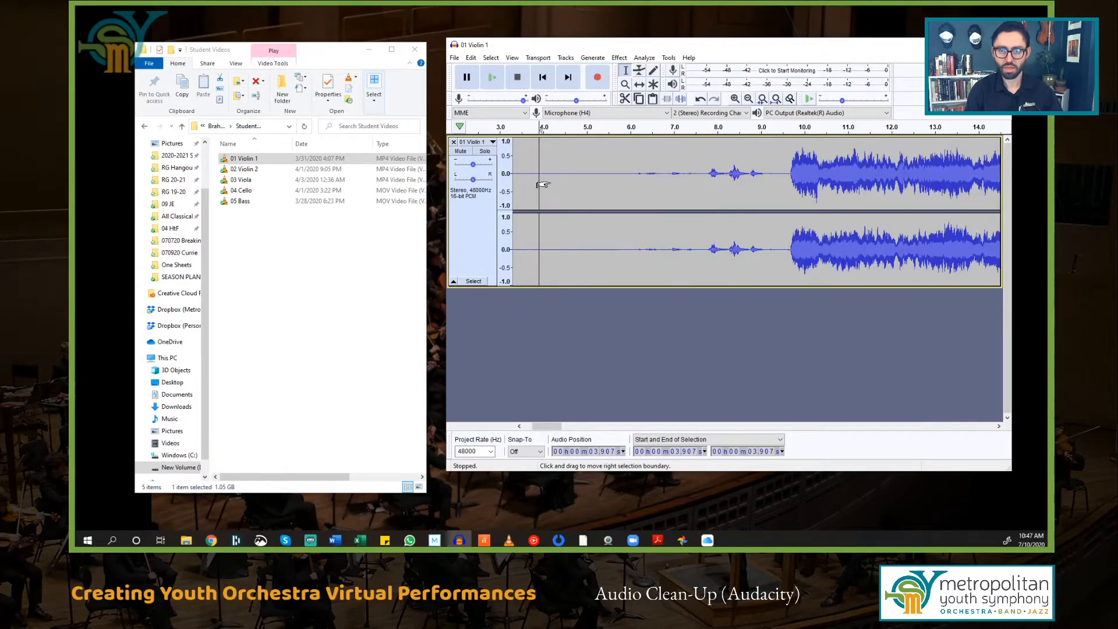
scroll(556, 180, "down", 5)
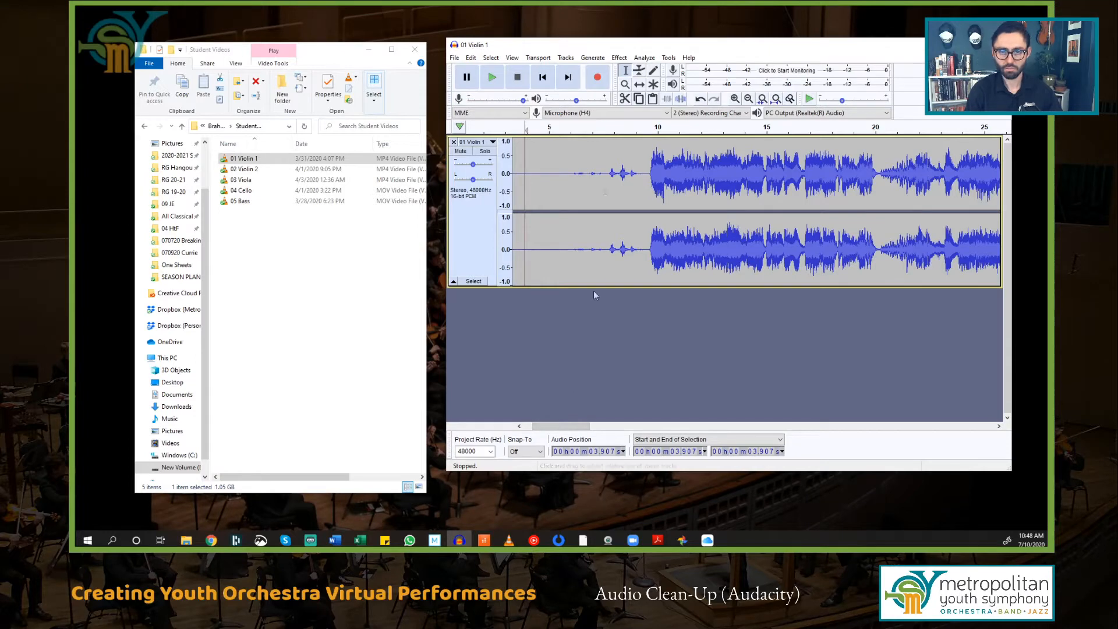
scroll(554, 171, "up", 2)
left_click(536, 180)
left_click_drag(537, 180, 720, 219)
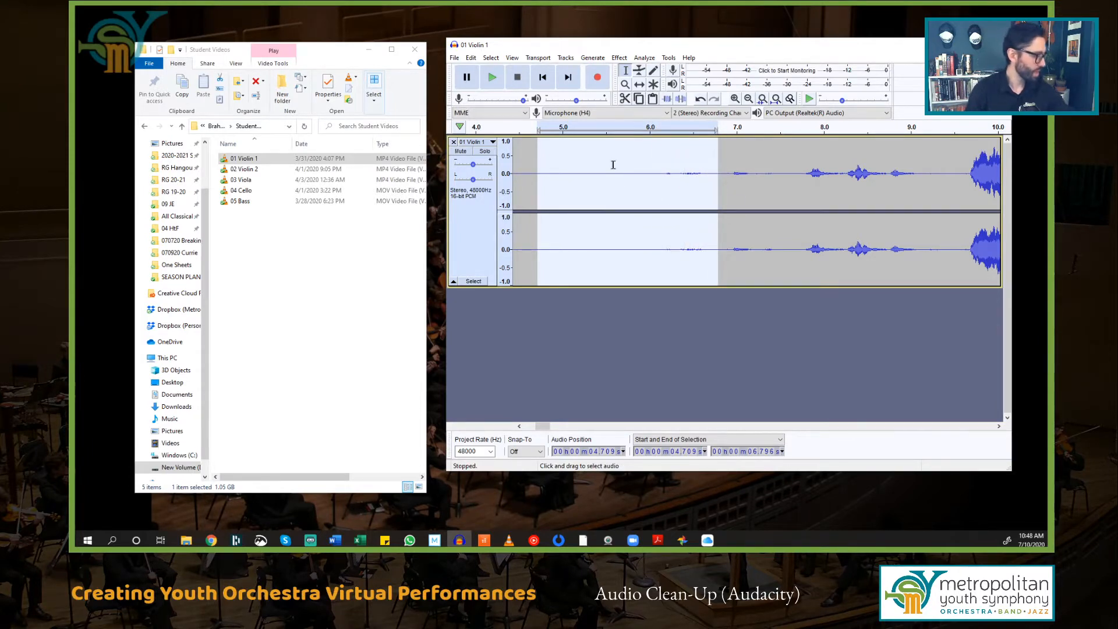
key("space")
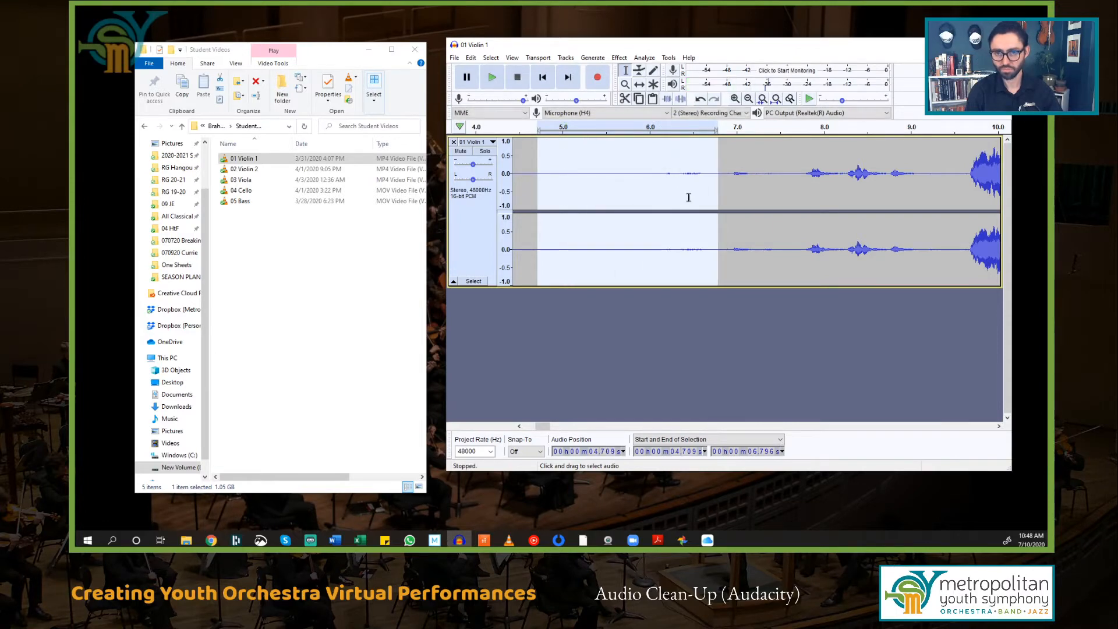
Step: Capture the 4.7–6.8 s hiss as the Noise Reduction noise profile
left_click(618, 58)
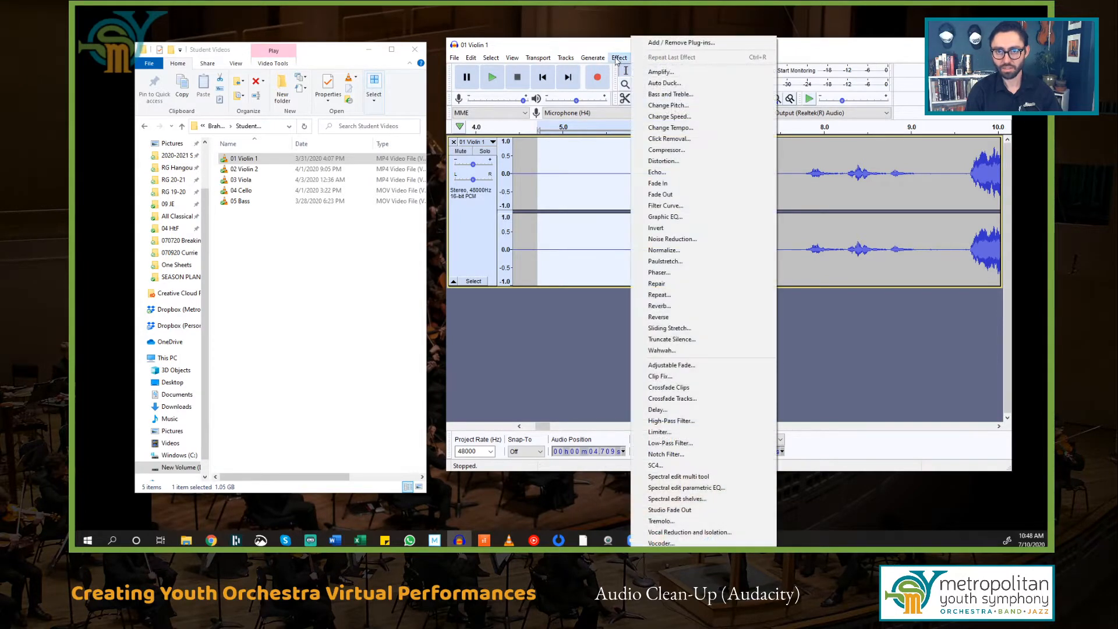
left_click(710, 240)
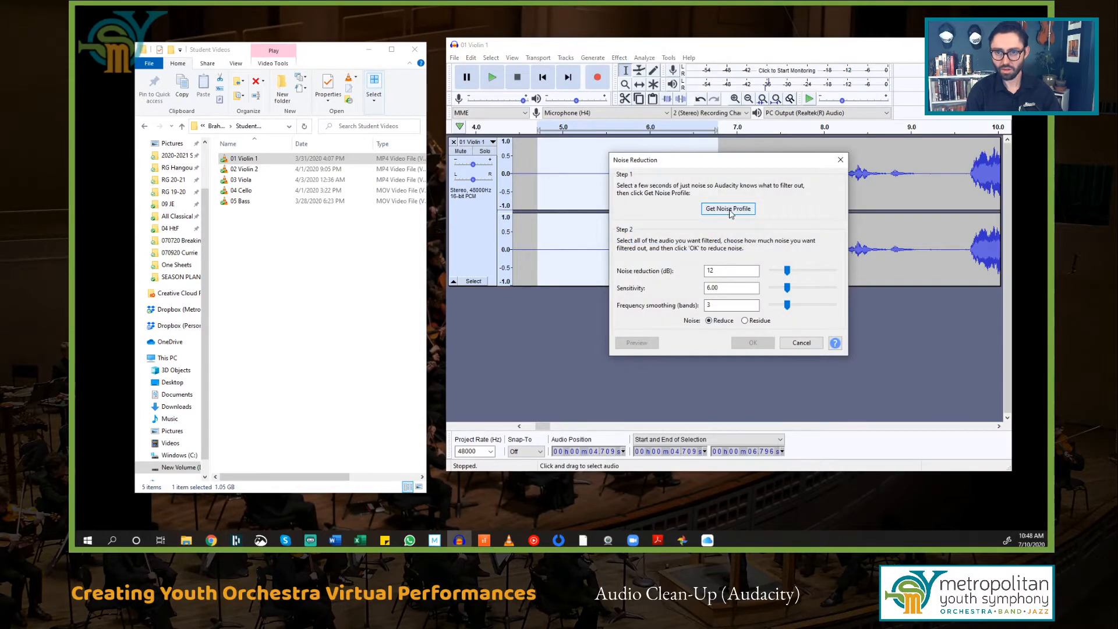
left_click_drag(751, 160, 867, 163)
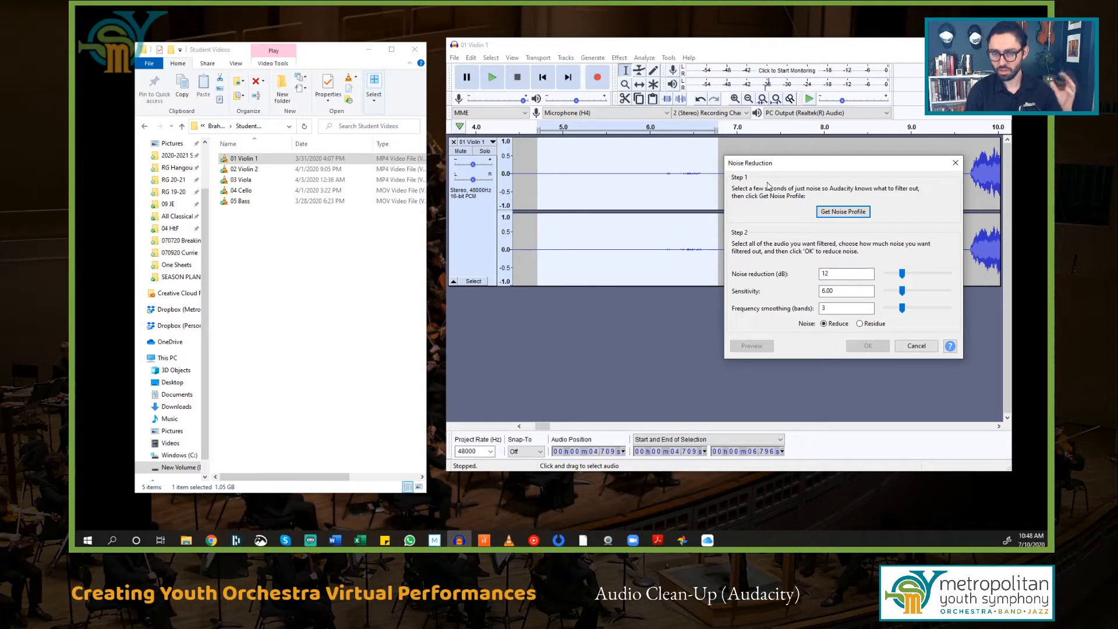
left_click(847, 212)
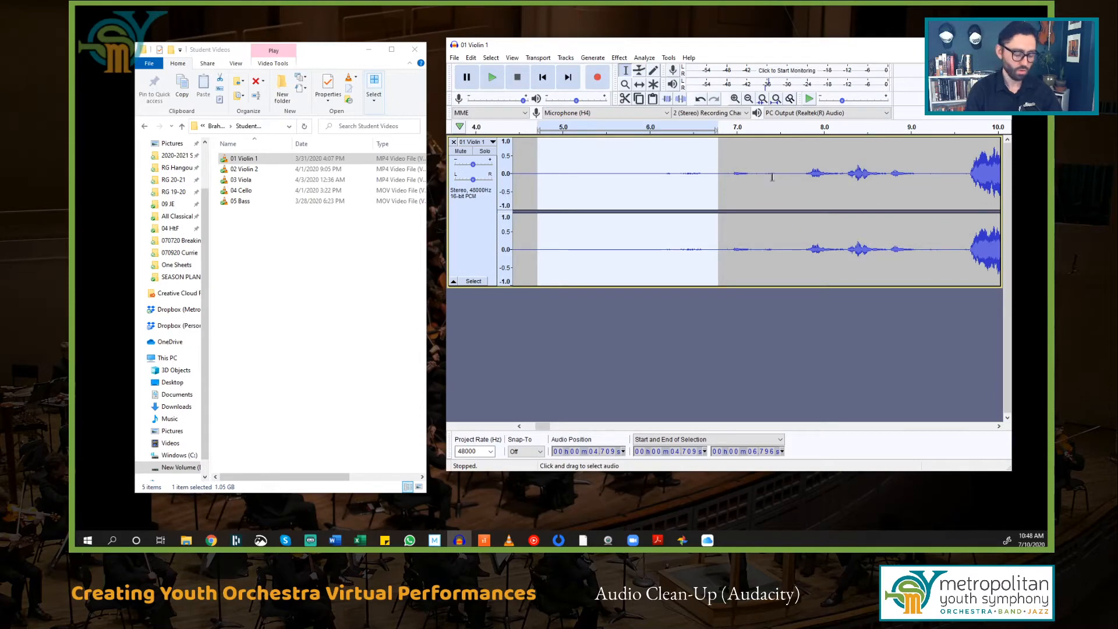
scroll(738, 166, "down", 6)
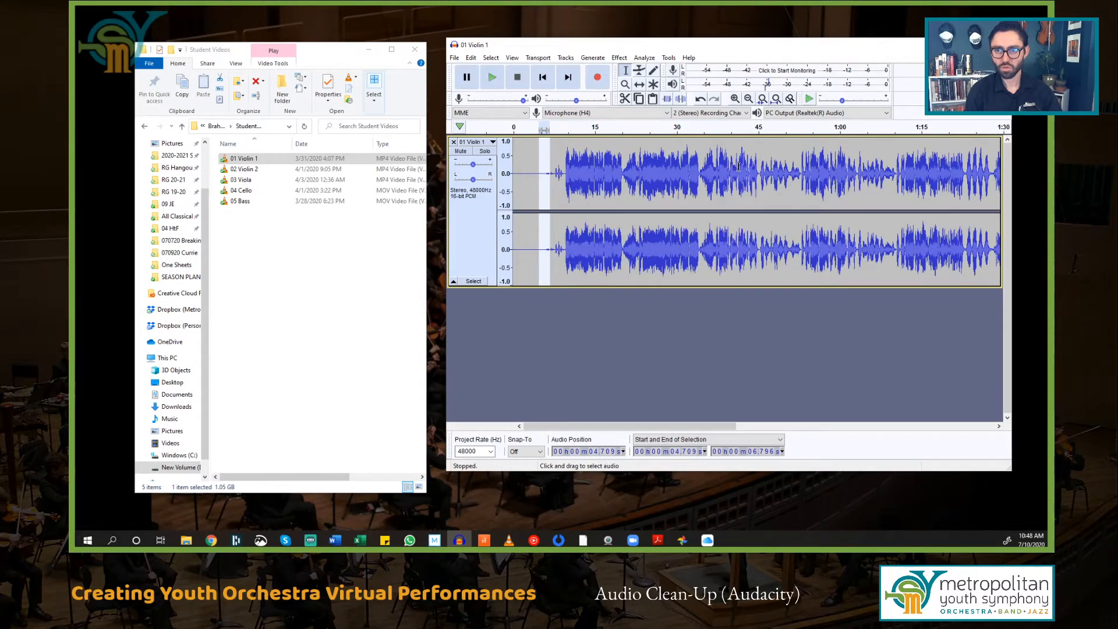
Step: Select the whole 01 Violin 1 track and apply Noise Reduction at 12 dB, sensitivity 6.00, 3 bands
left_click(738, 167)
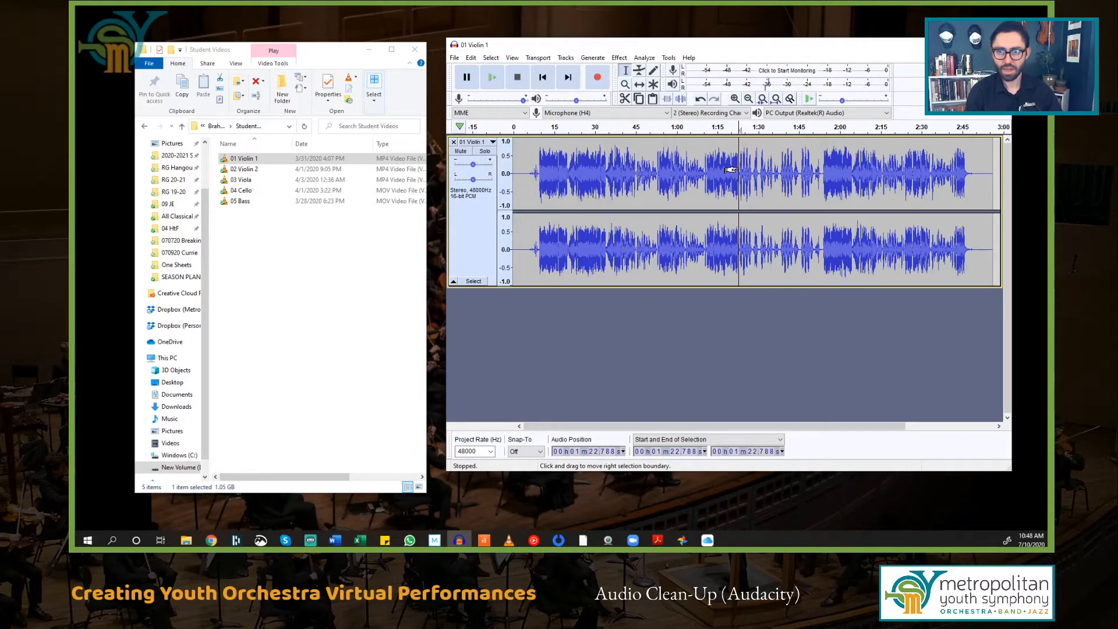
key("ctrl+a")
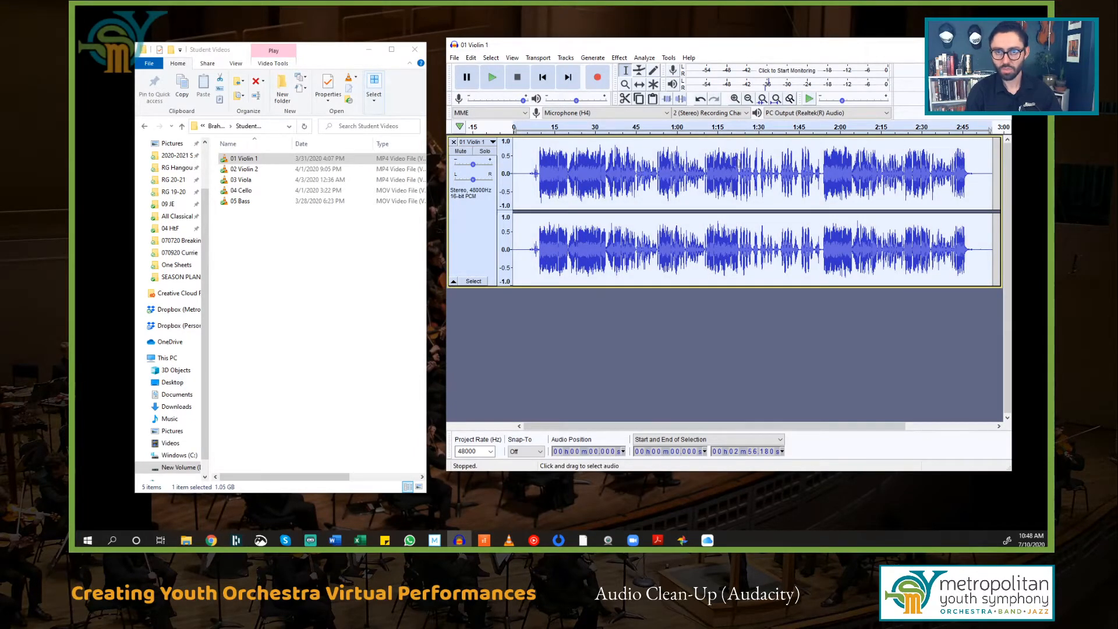
left_click(620, 57)
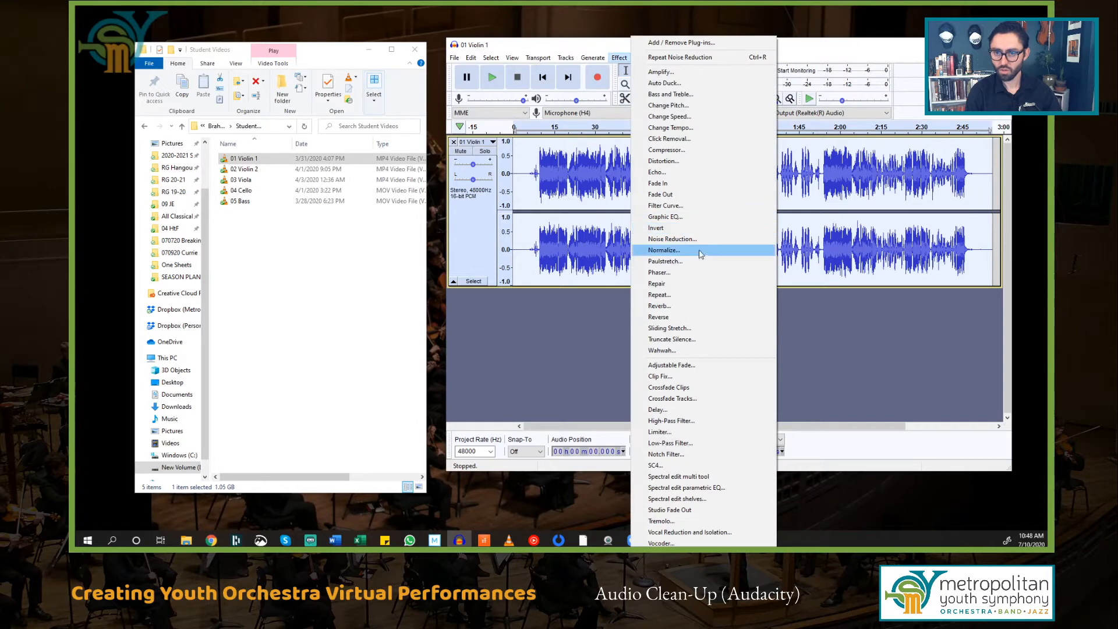
left_click(673, 239)
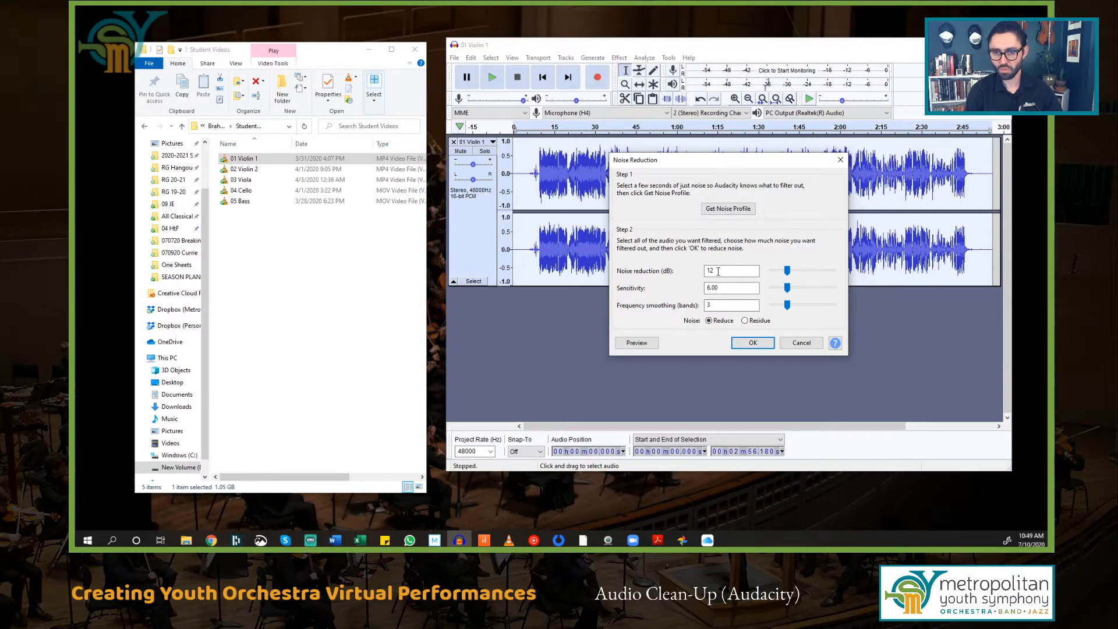
left_click(752, 343)
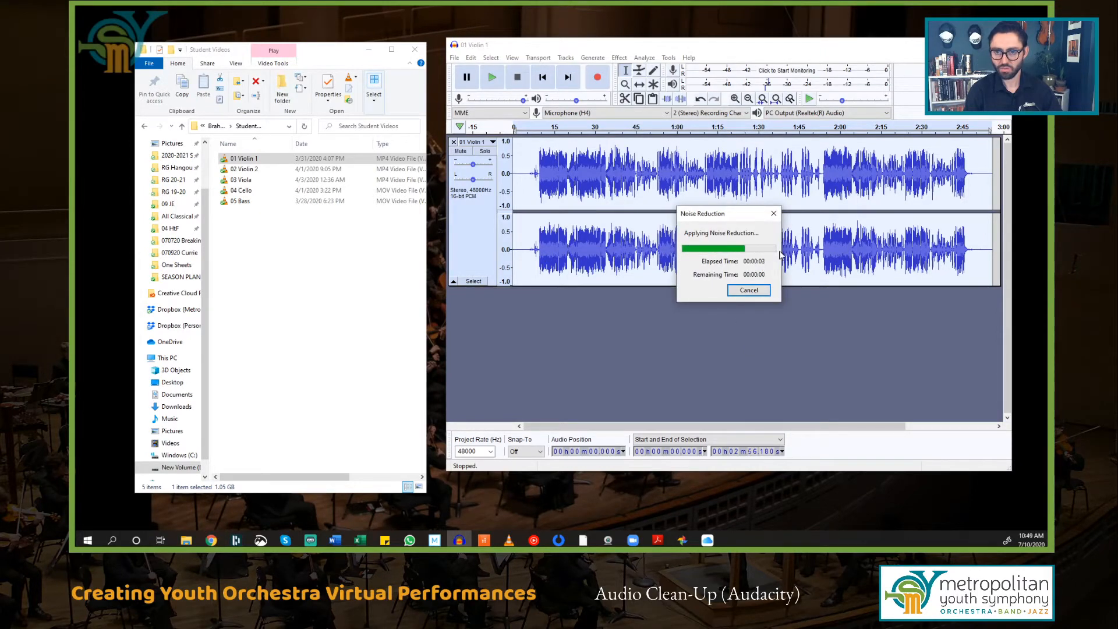
left_click(522, 176)
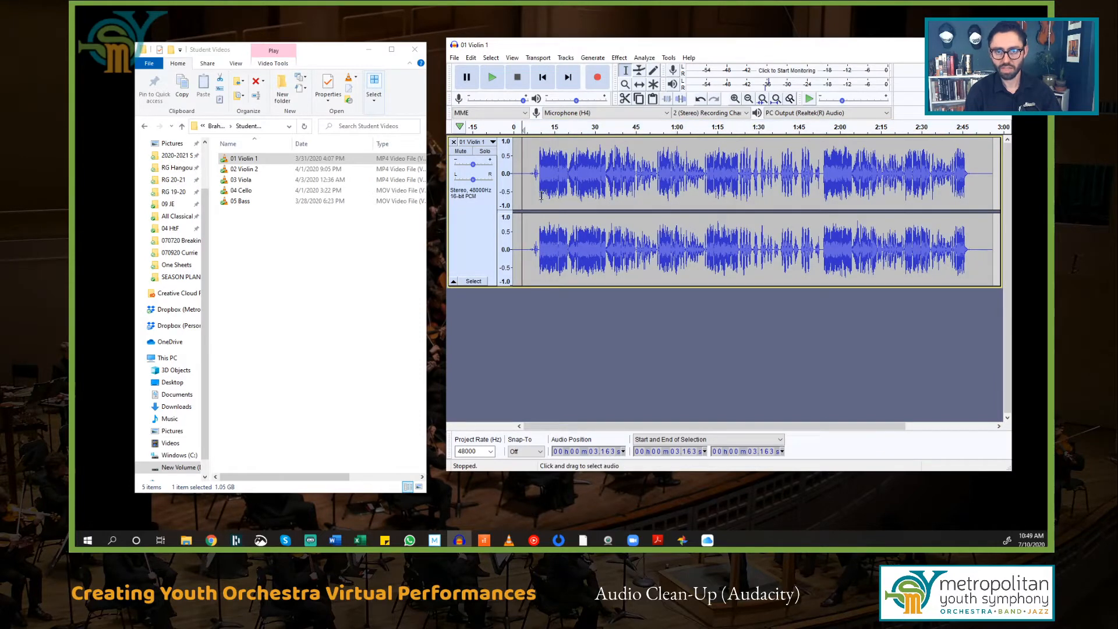
scroll(541, 196, "up", 2, "ctrl")
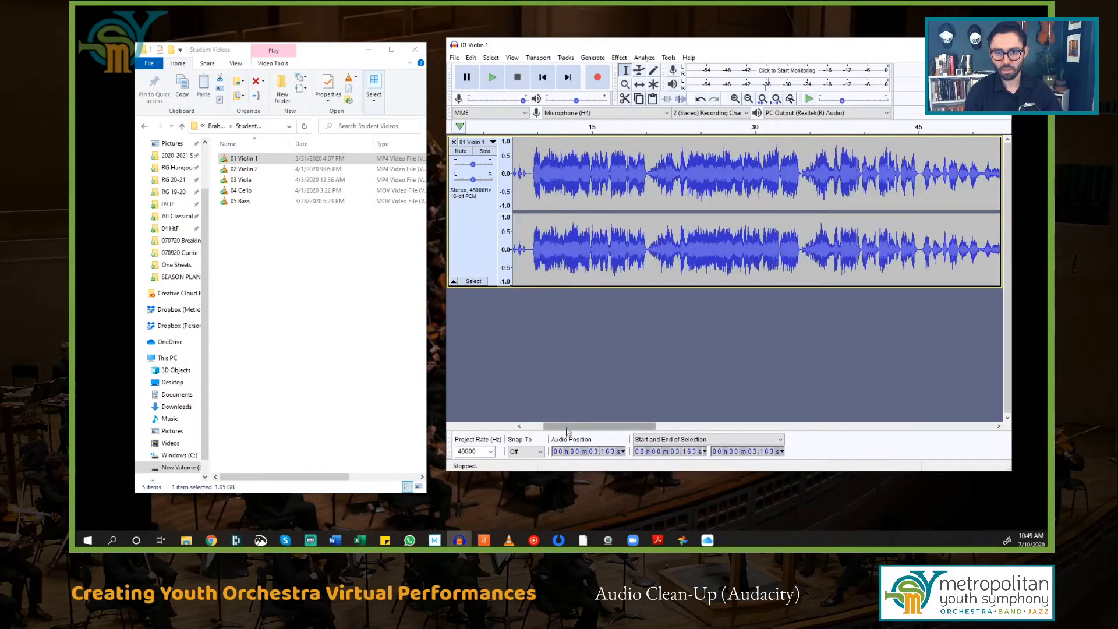
left_click_drag(567, 430, 548, 430)
key("space")
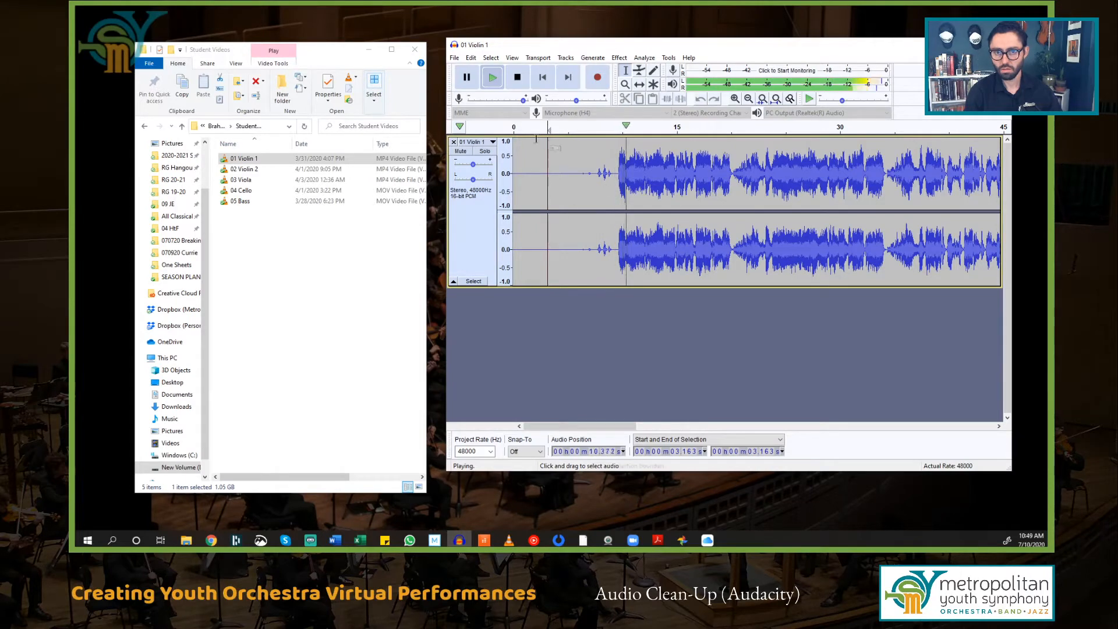
left_click(517, 79)
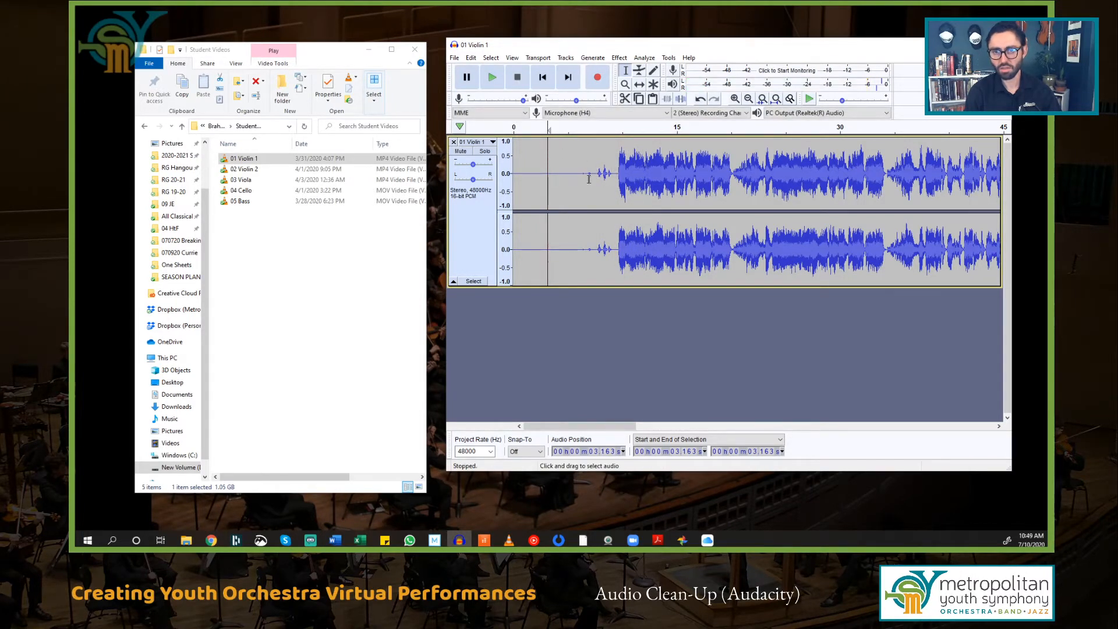
scroll(602, 180, "up", 1)
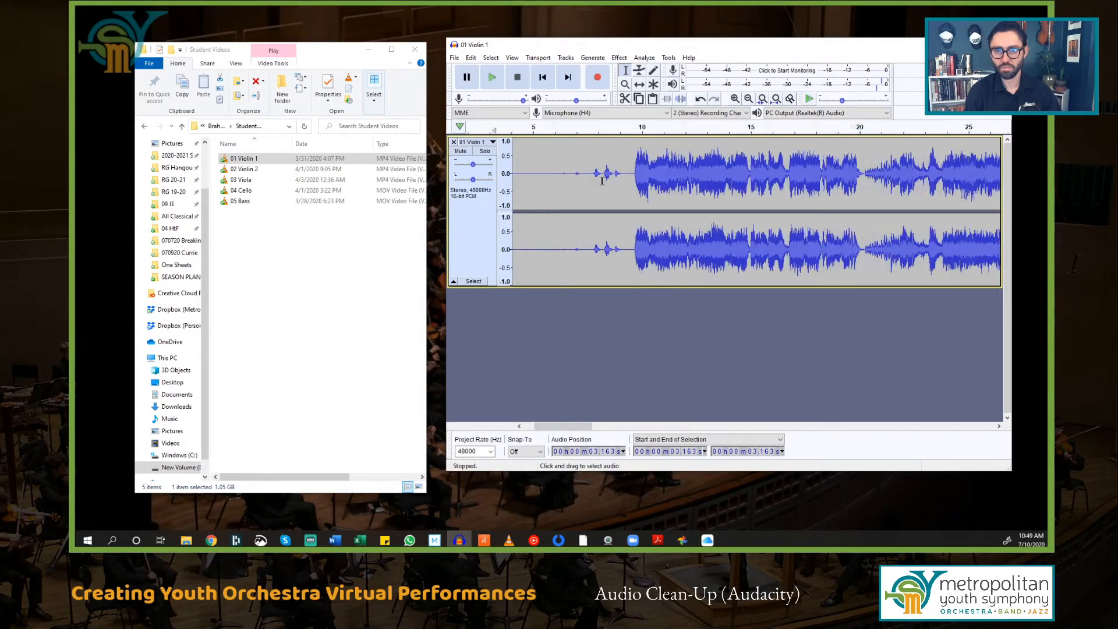
left_click(562, 178)
key("space")
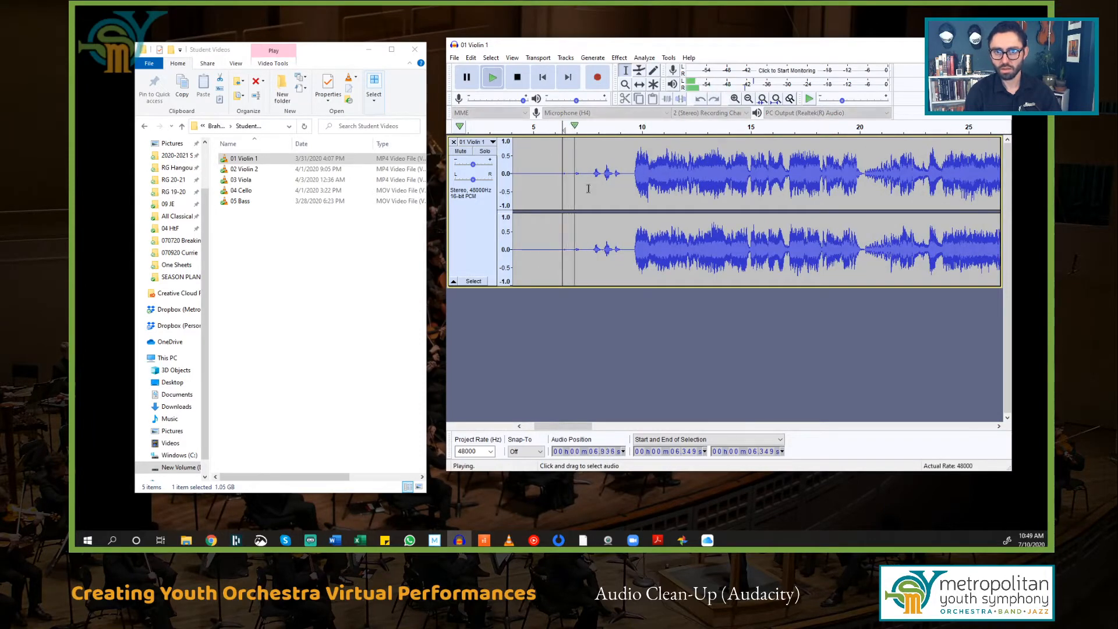
key("space")
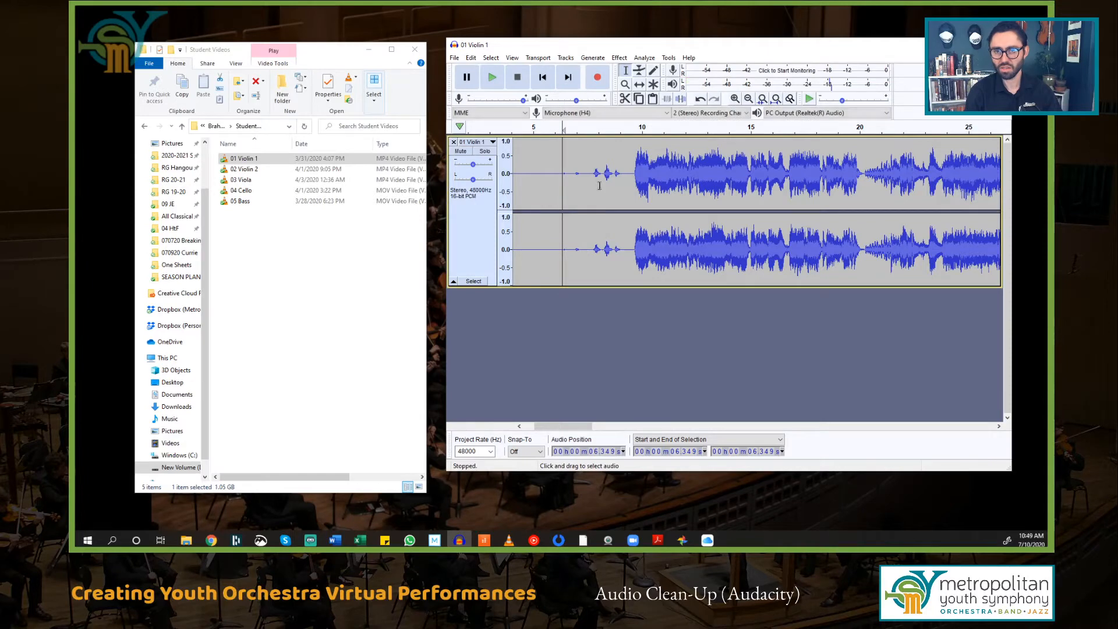
scroll(597, 207, "down", 3)
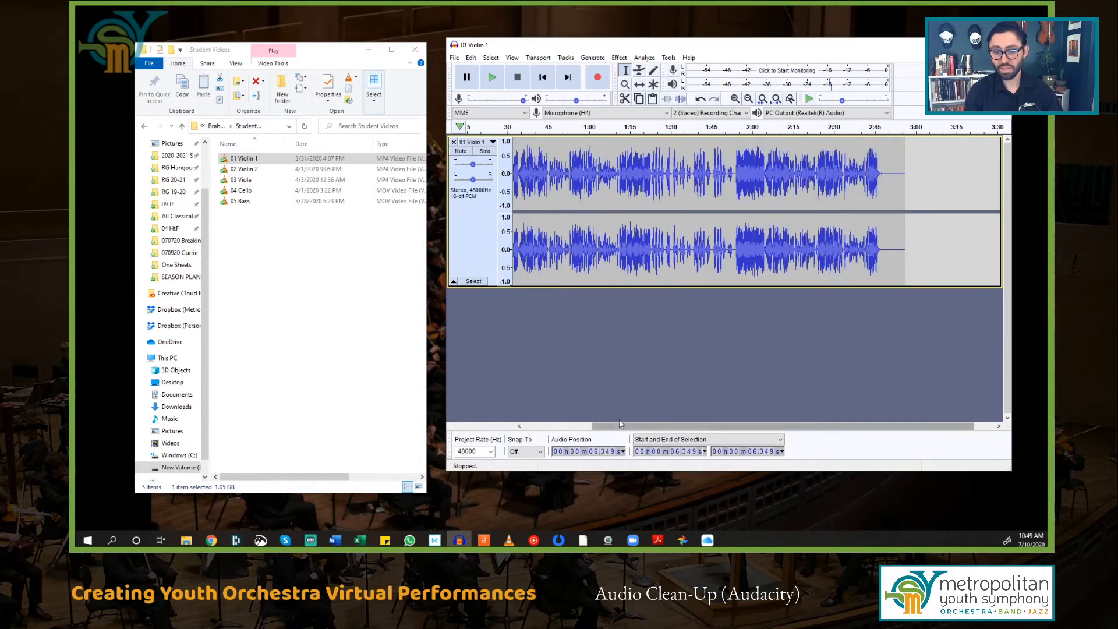
left_click_drag(595, 429, 525, 430)
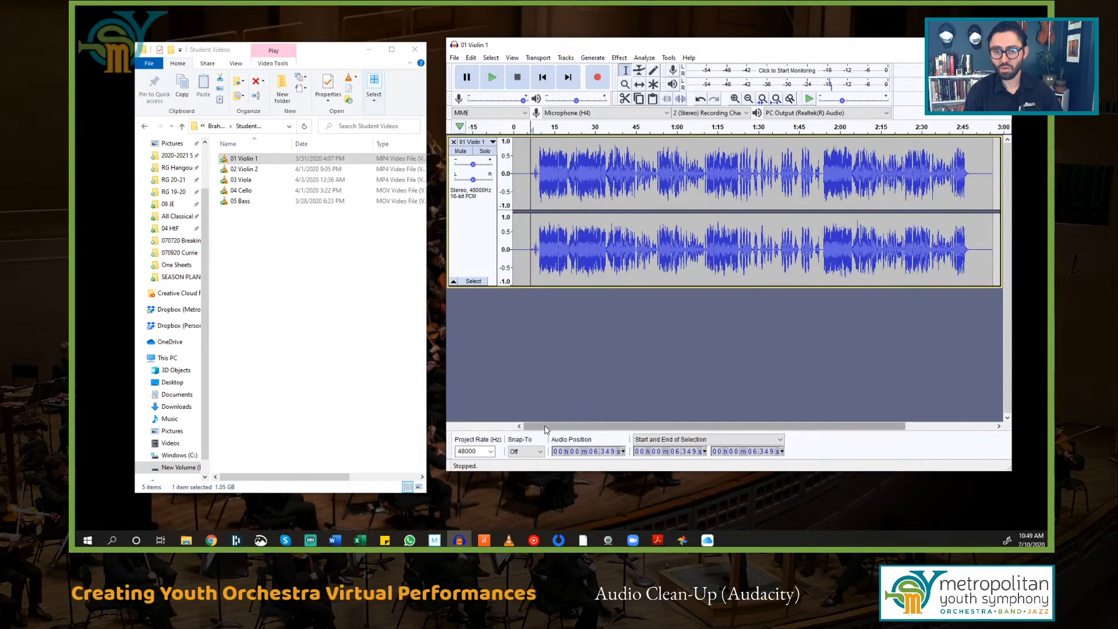
Step: Start a WAV export and browse to the Brahms Demo folder
left_click(455, 58)
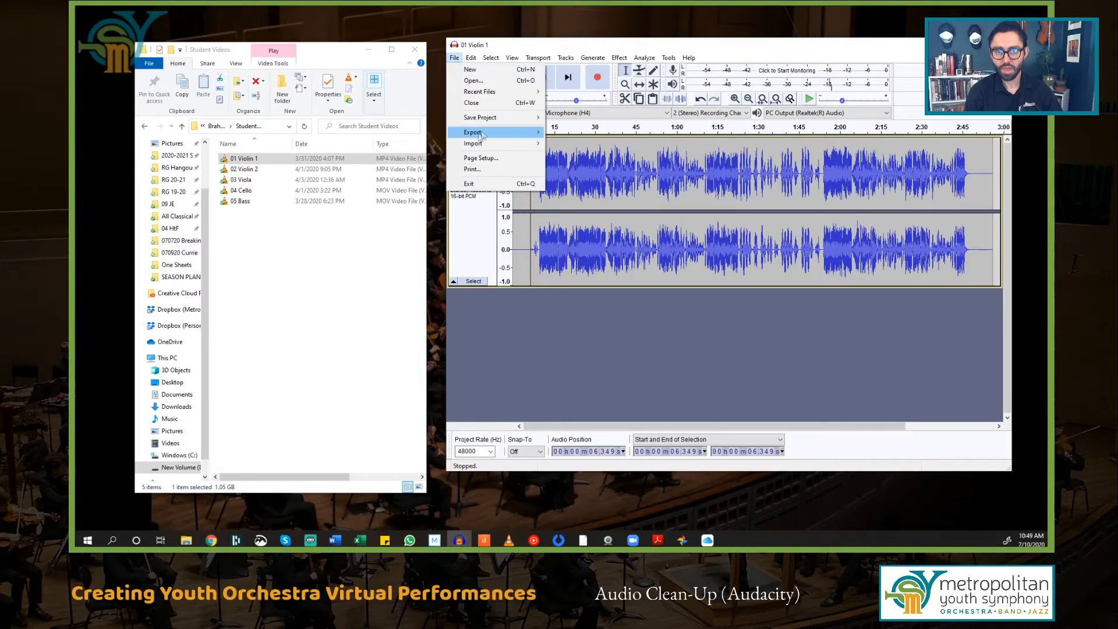
mouse_move(491, 135)
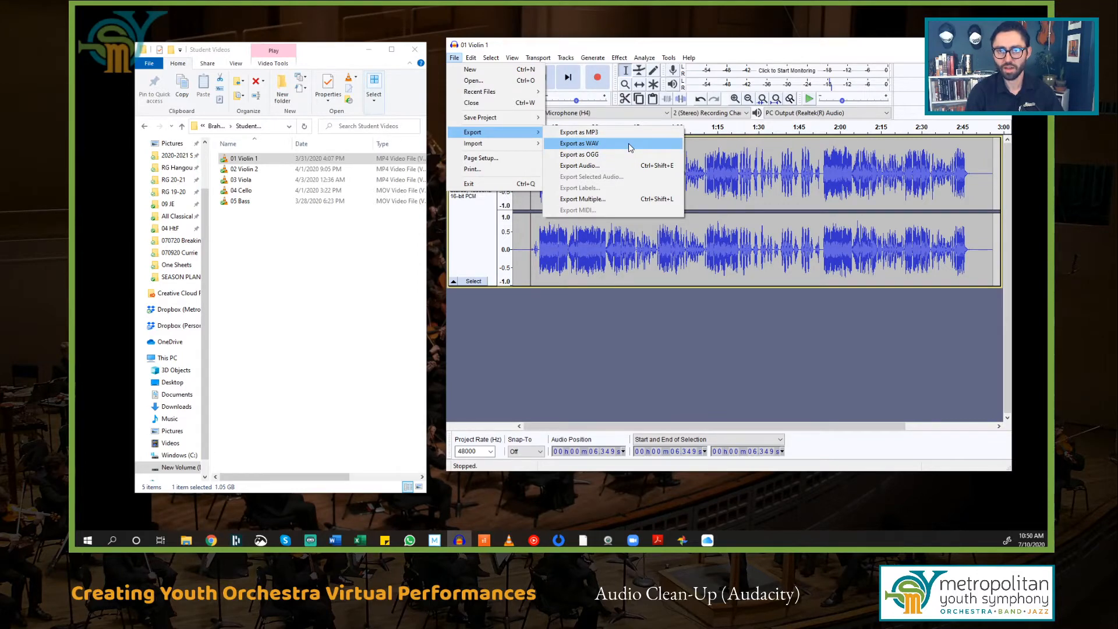
left_click(629, 145)
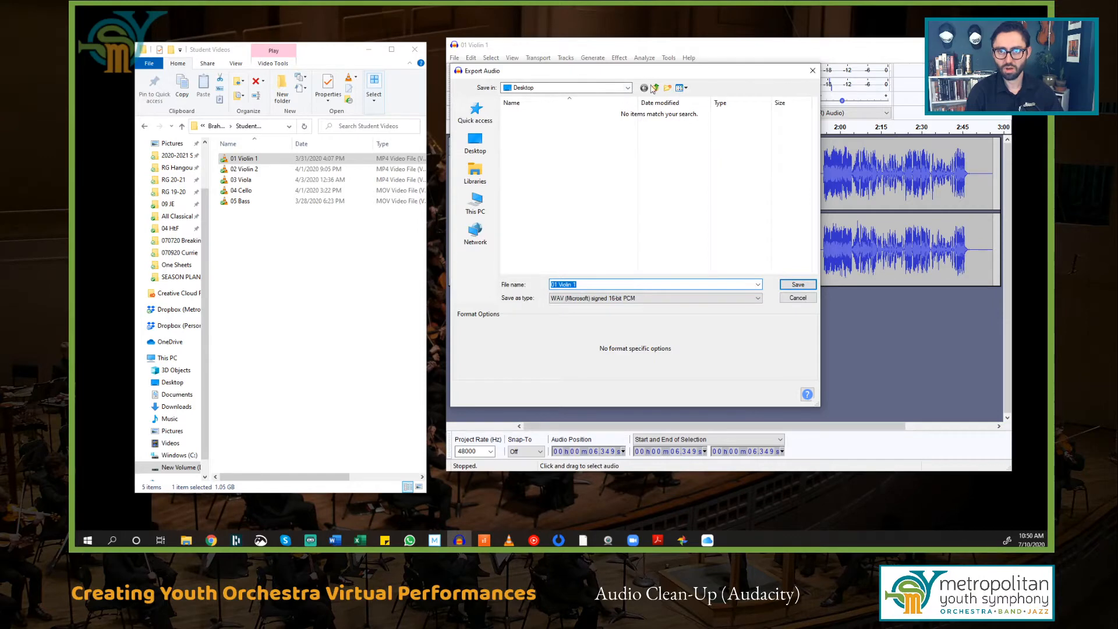
left_click(487, 118)
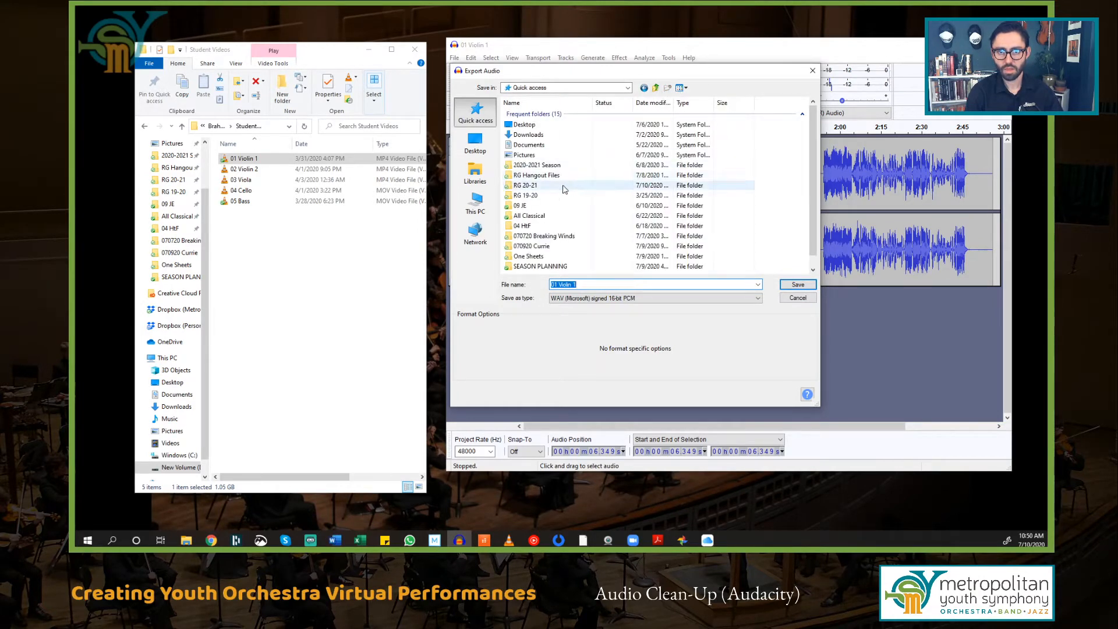
double_click(562, 186)
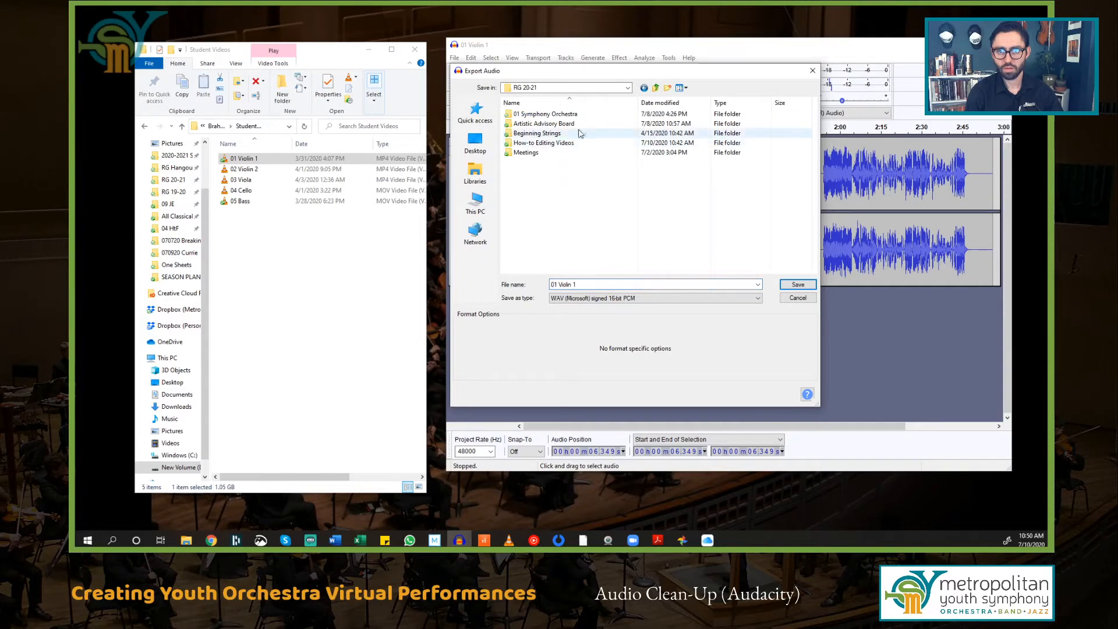
double_click(568, 143)
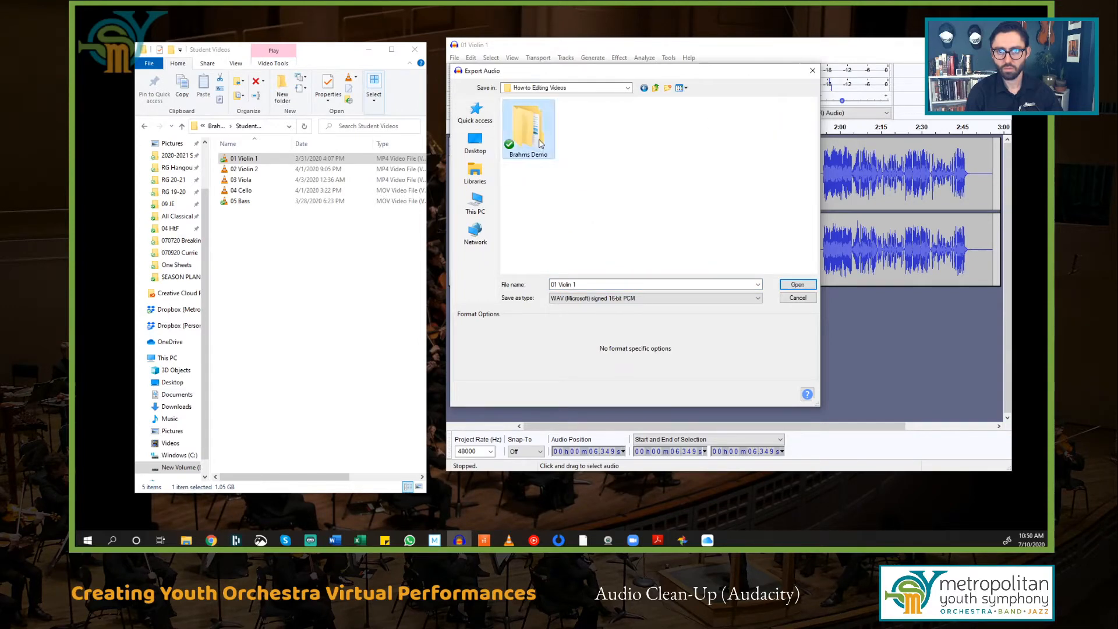
double_click(546, 134)
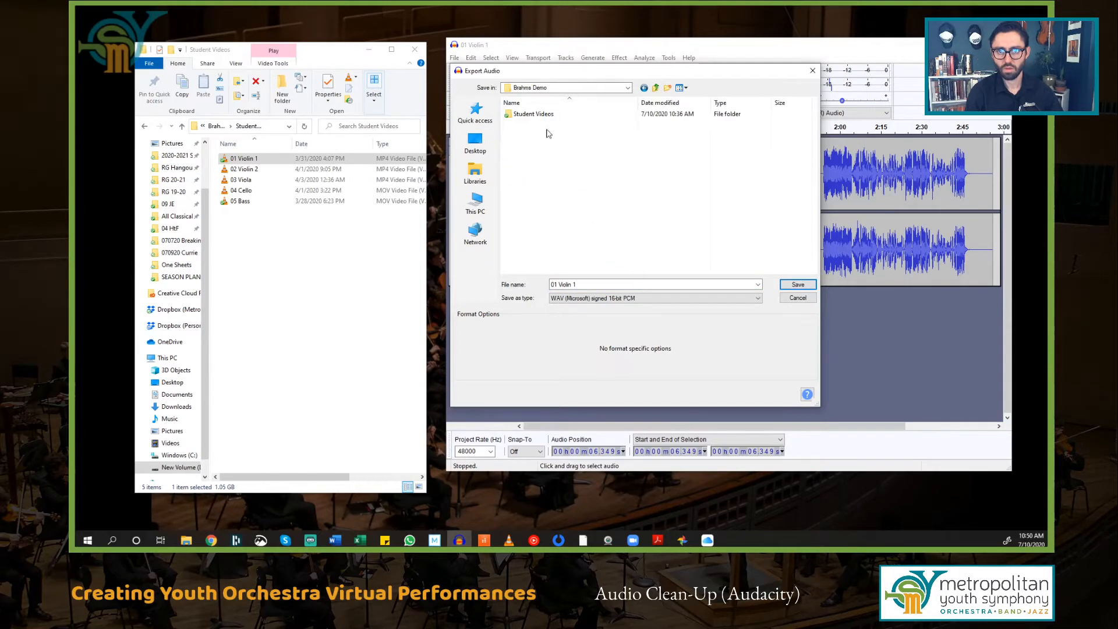
left_click(655, 88)
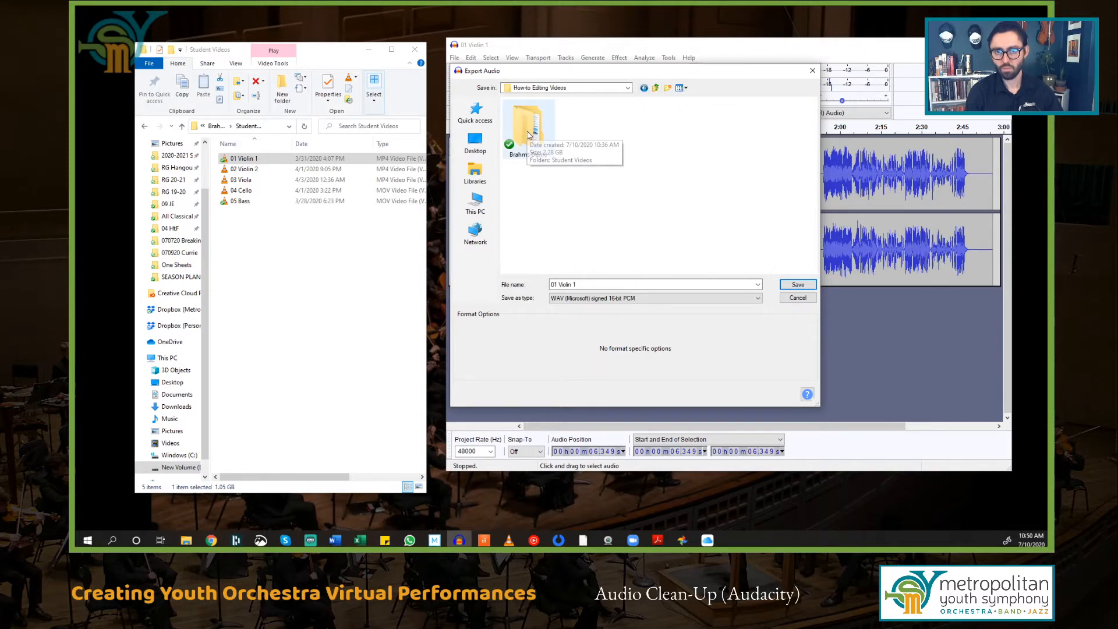
double_click(552, 153)
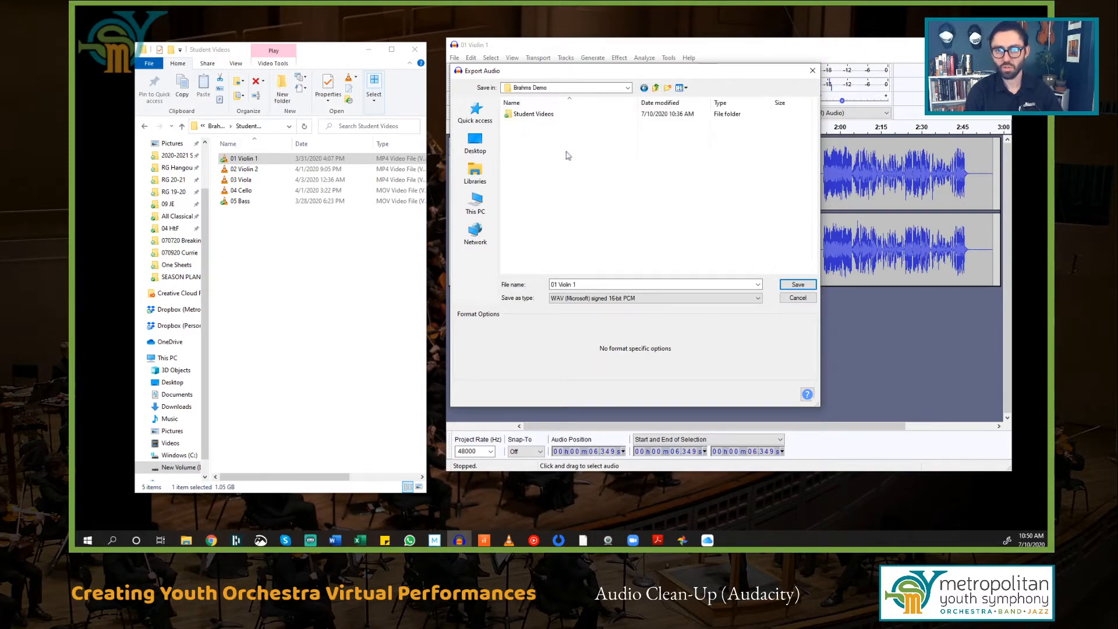
Step: Create a new Clean Audio folder inside Brahms Demo and open it
left_click(669, 88)
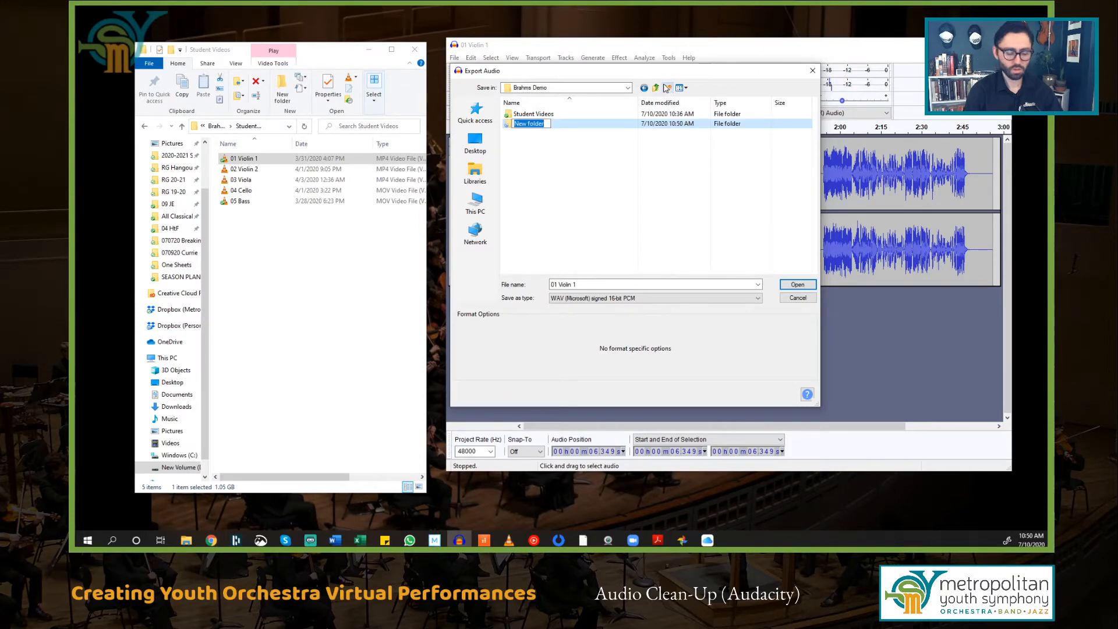
type("Clean Au")
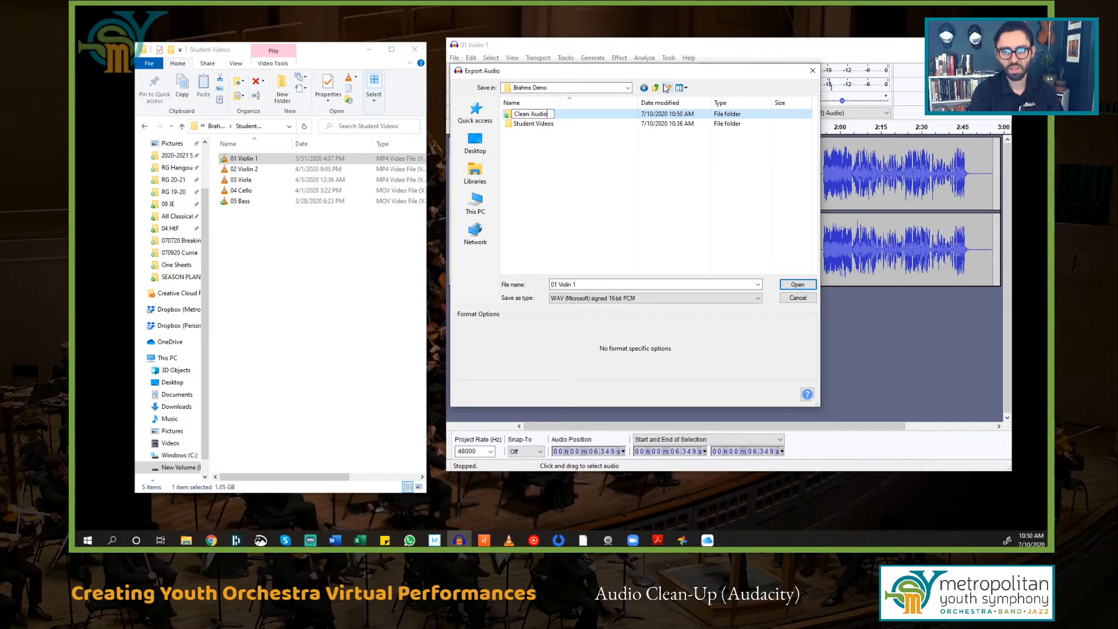
type("dio")
key("Return")
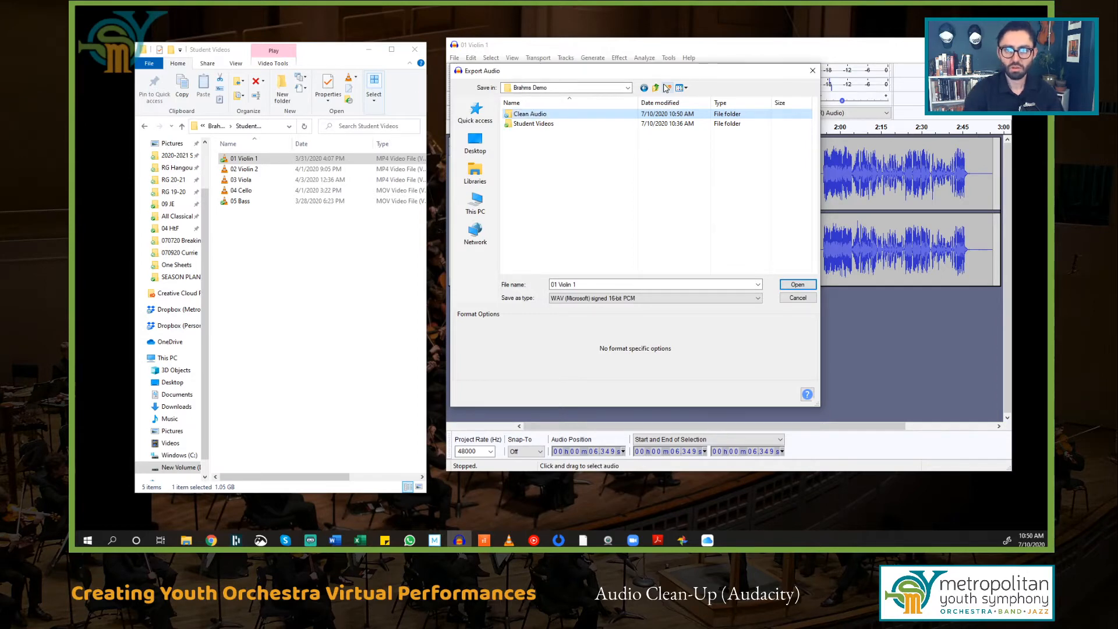
double_click(555, 117)
Step: Name the export '01 Violin 1 Clean' and save it
left_click(619, 284)
left_click(607, 284)
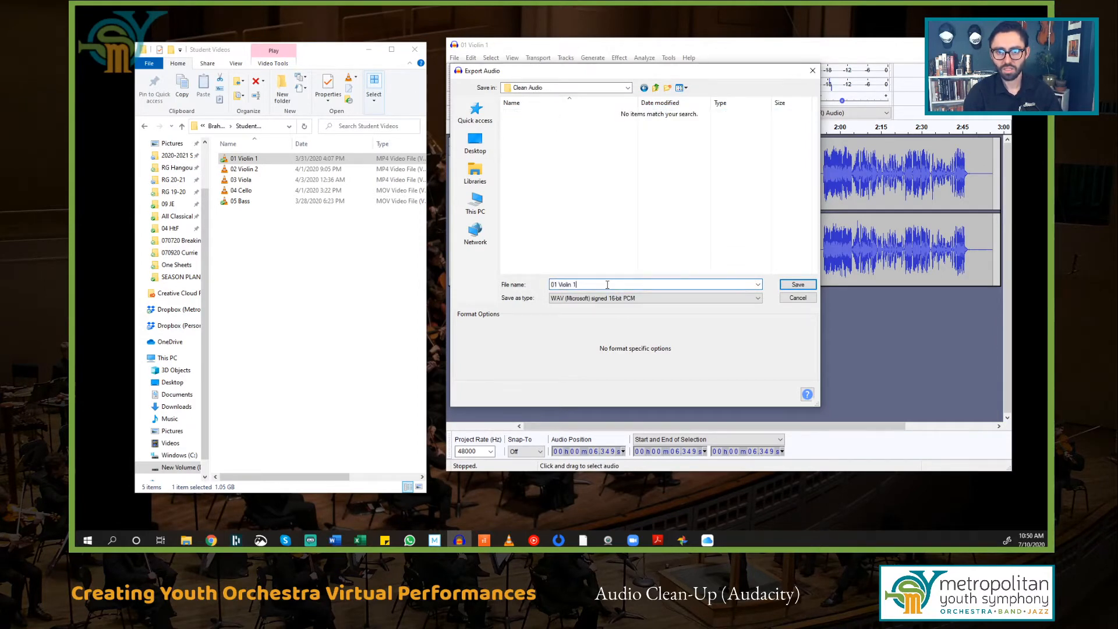
type("C")
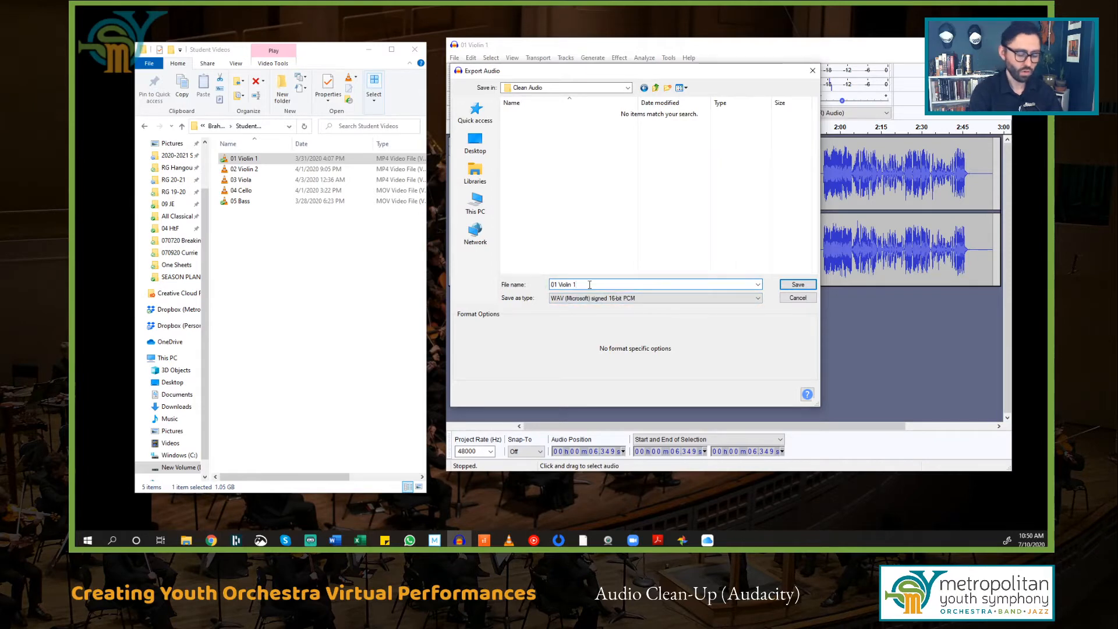
type("lean")
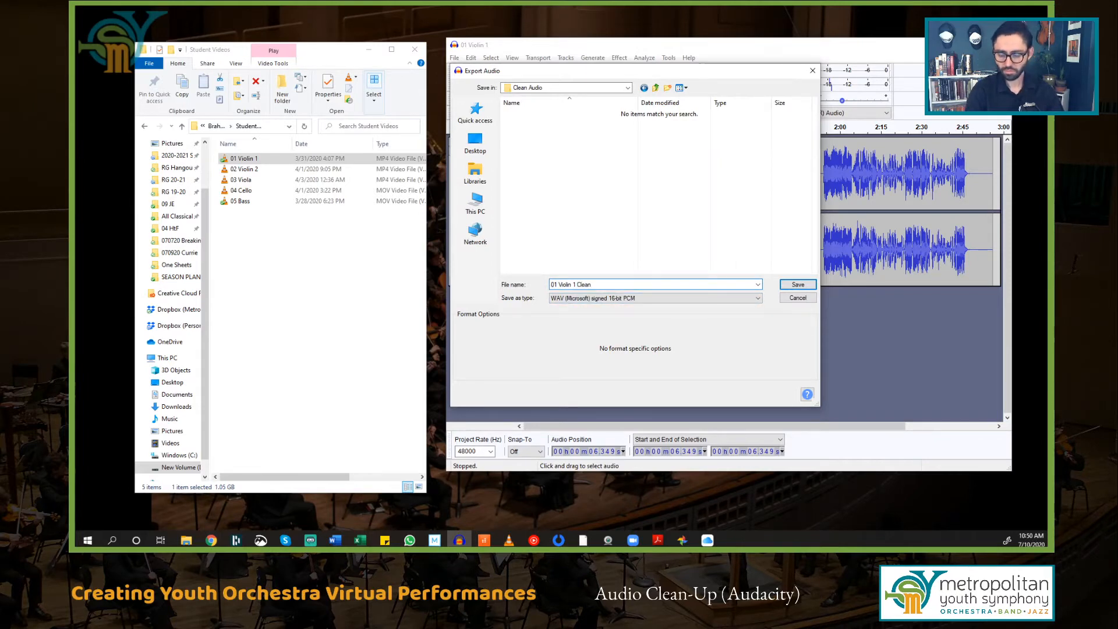
key("Return")
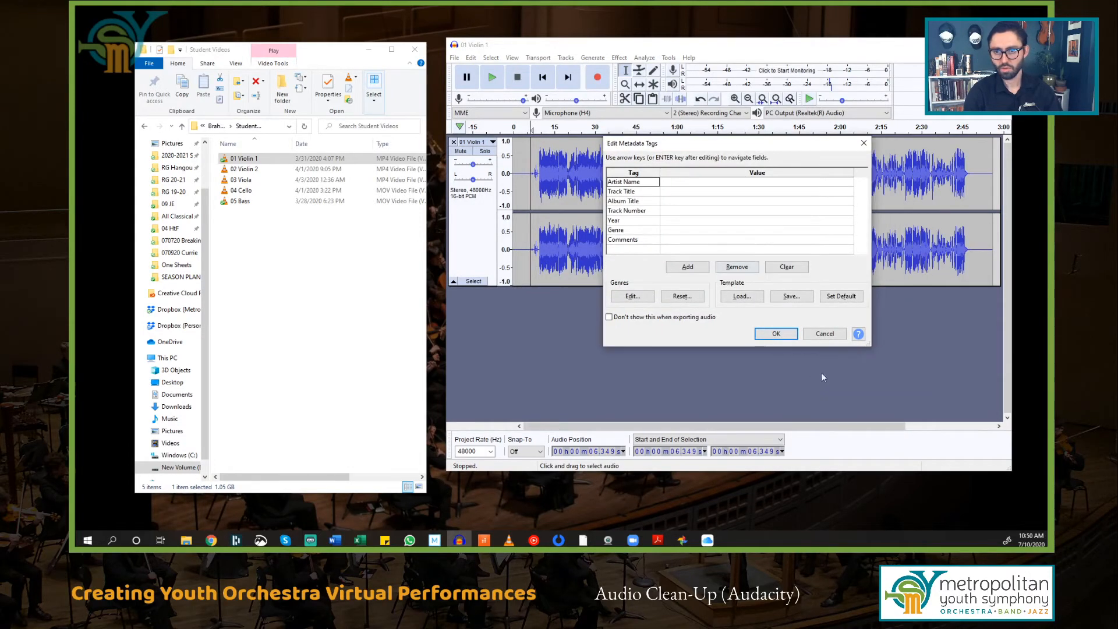
Step: Accept the metadata tags so the 01 Violin 1 Clean WAV export completes
left_click(777, 334)
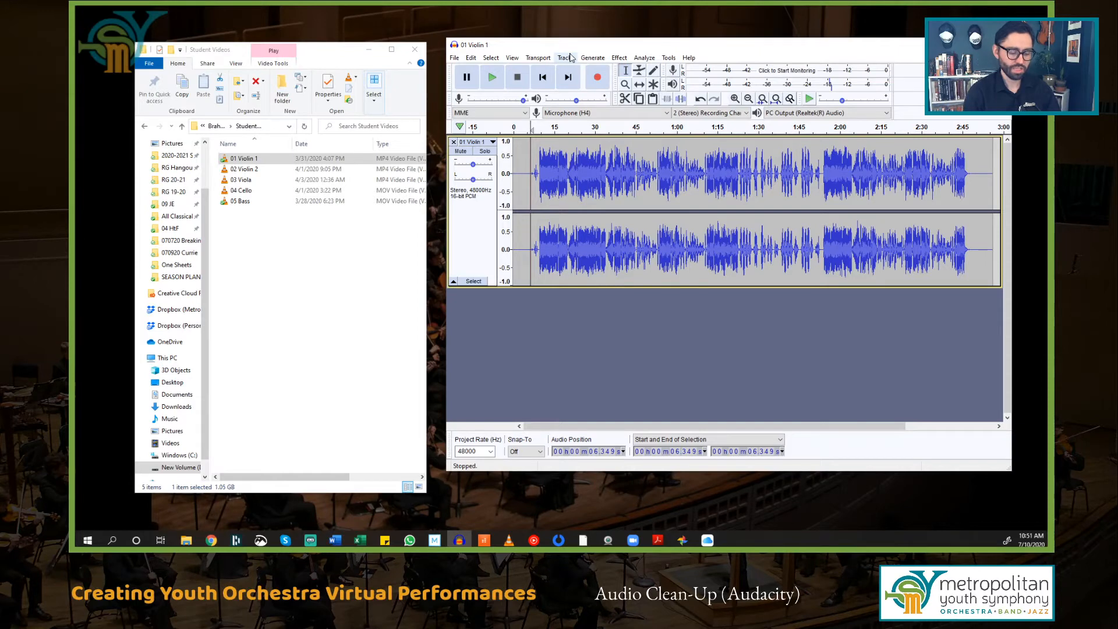
Step: Save the project as '01 Violin 1' in a new Audacity Files folder inside Brahms Demo
key("ctrl+s")
left_click(656, 88)
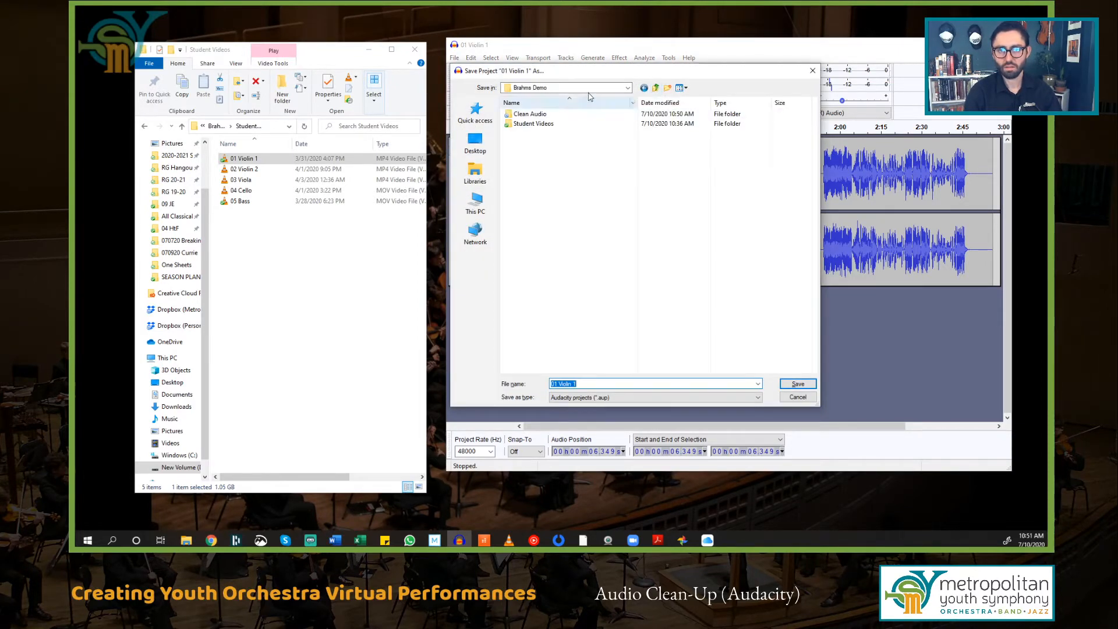
left_click(669, 88)
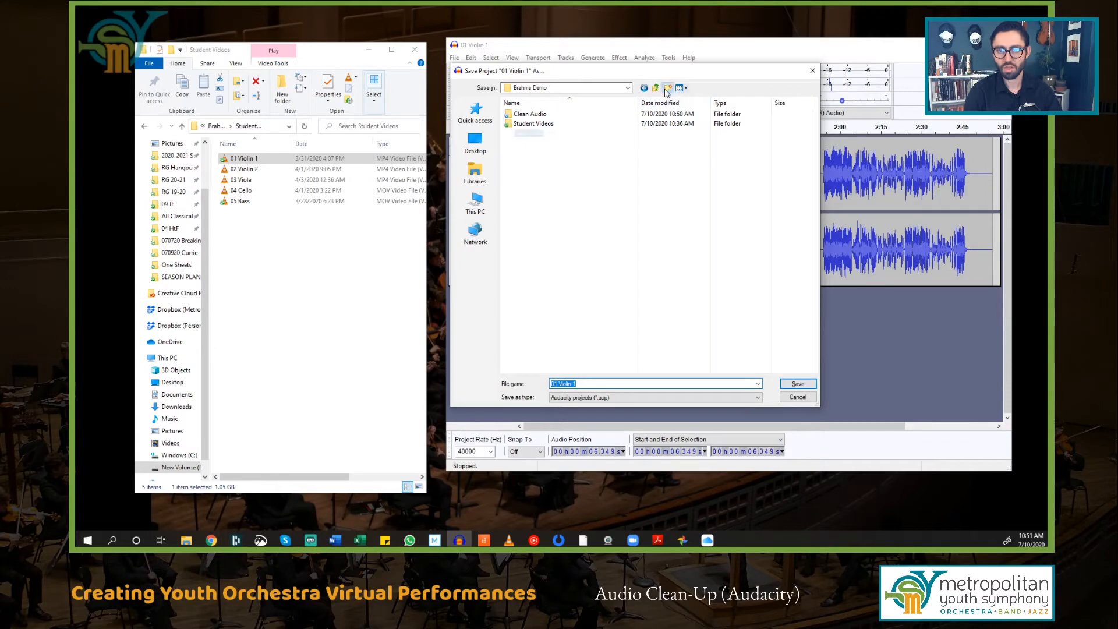
type("Audacity")
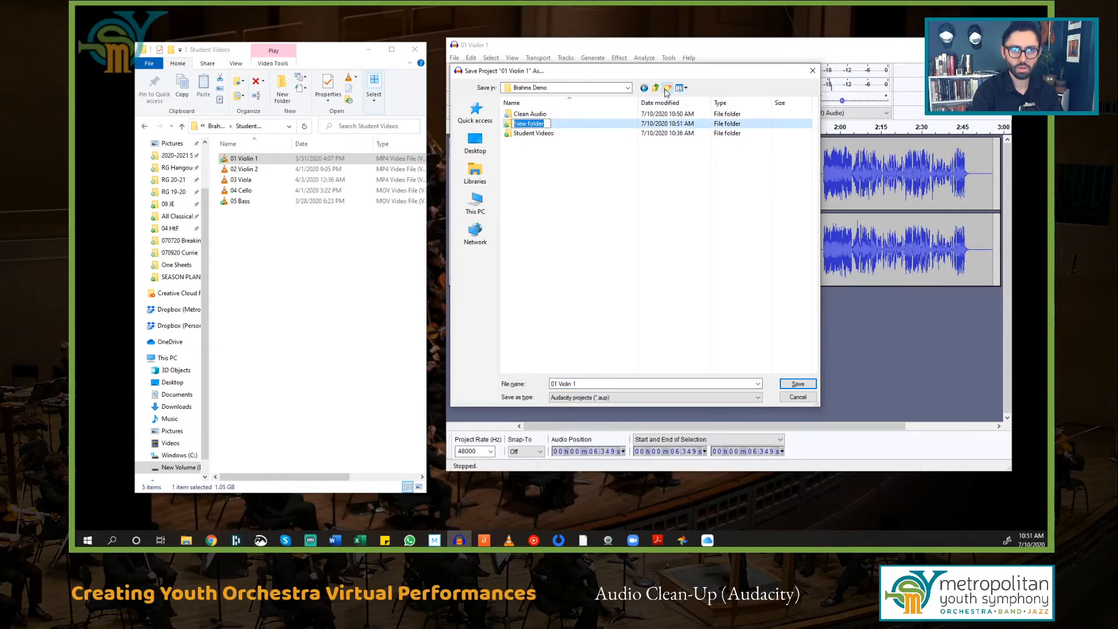
type(" filesFiles")
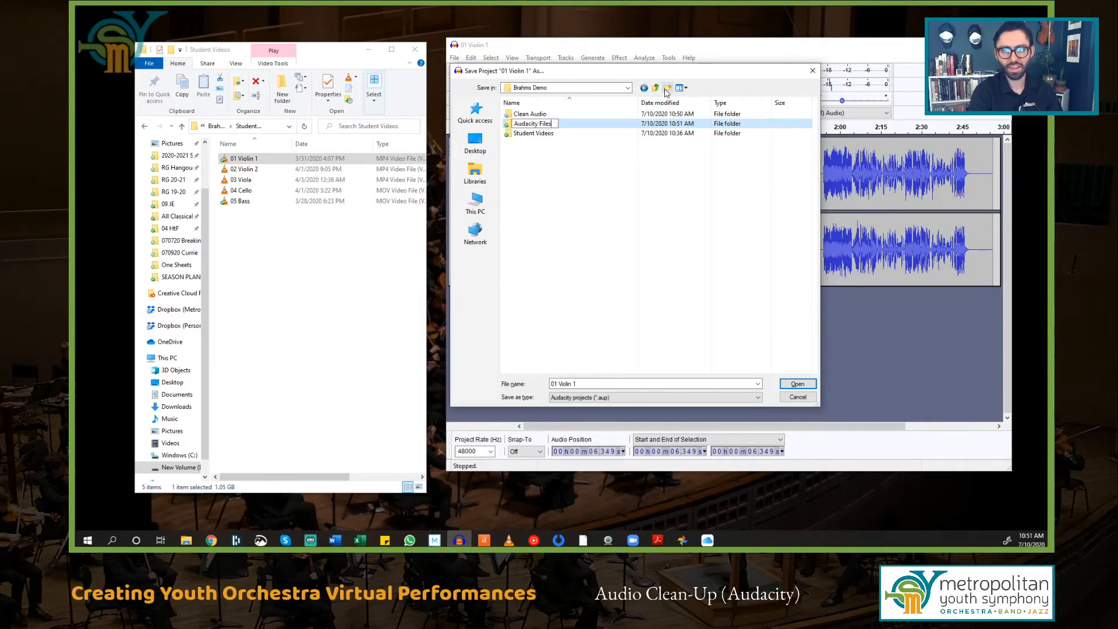
key("Return")
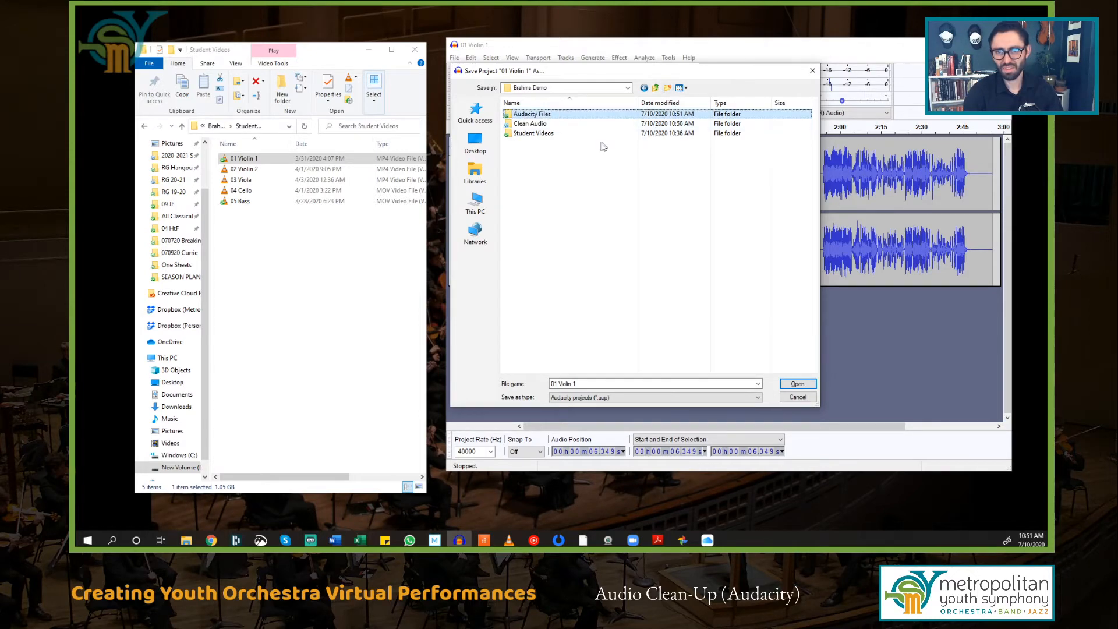
double_click(585, 116)
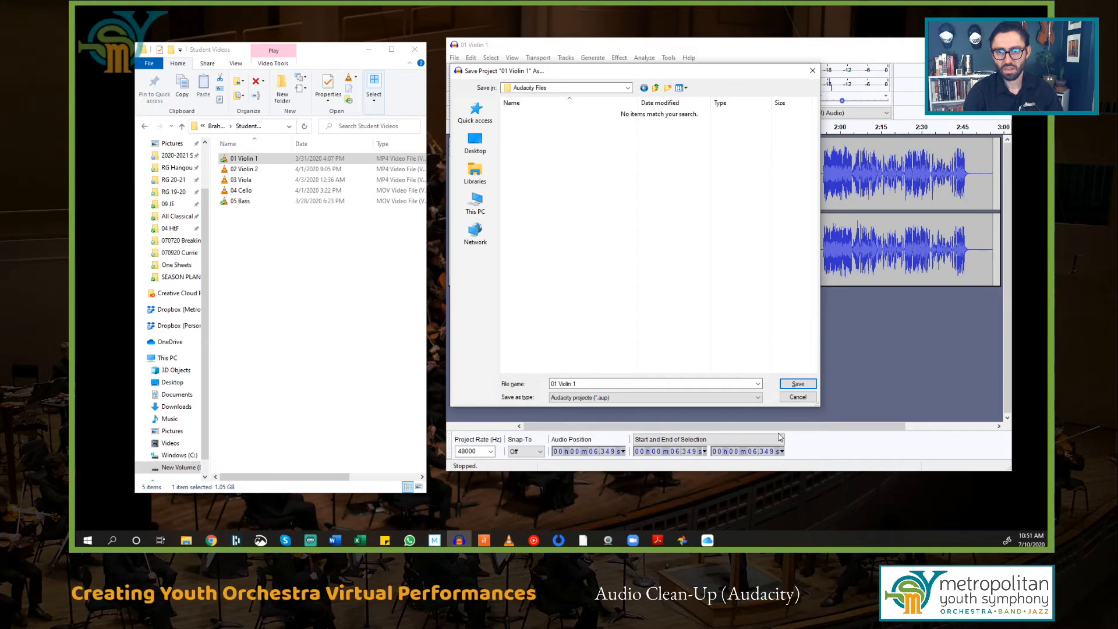
left_click(799, 384)
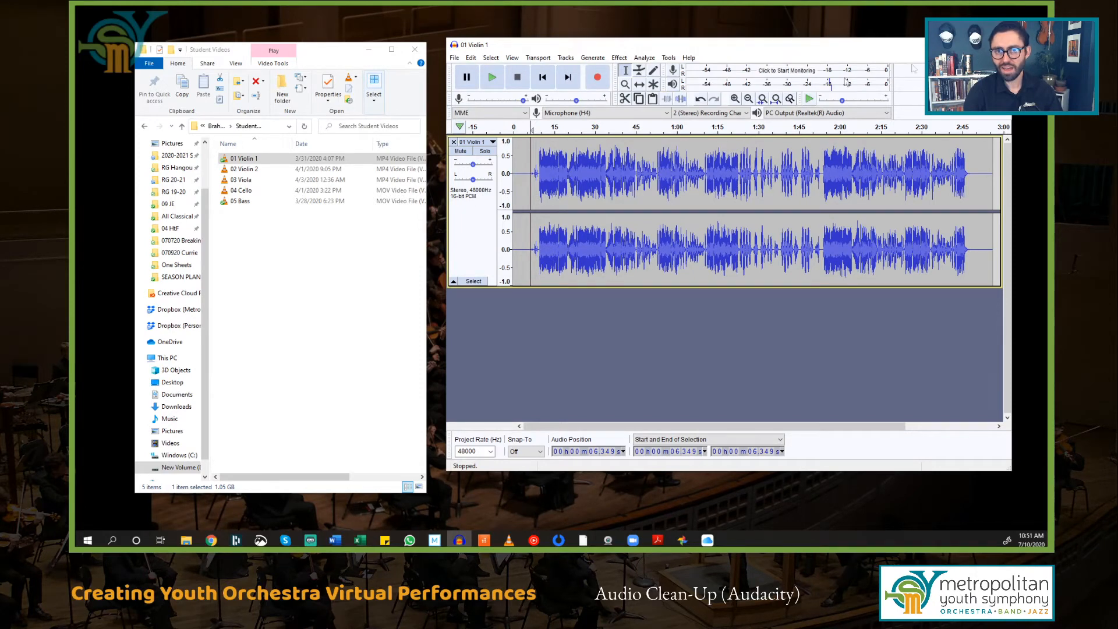
Step: Open a new empty project, minimize the Violin 1 window, and import the 02 Violin 2 video
left_click(454, 58)
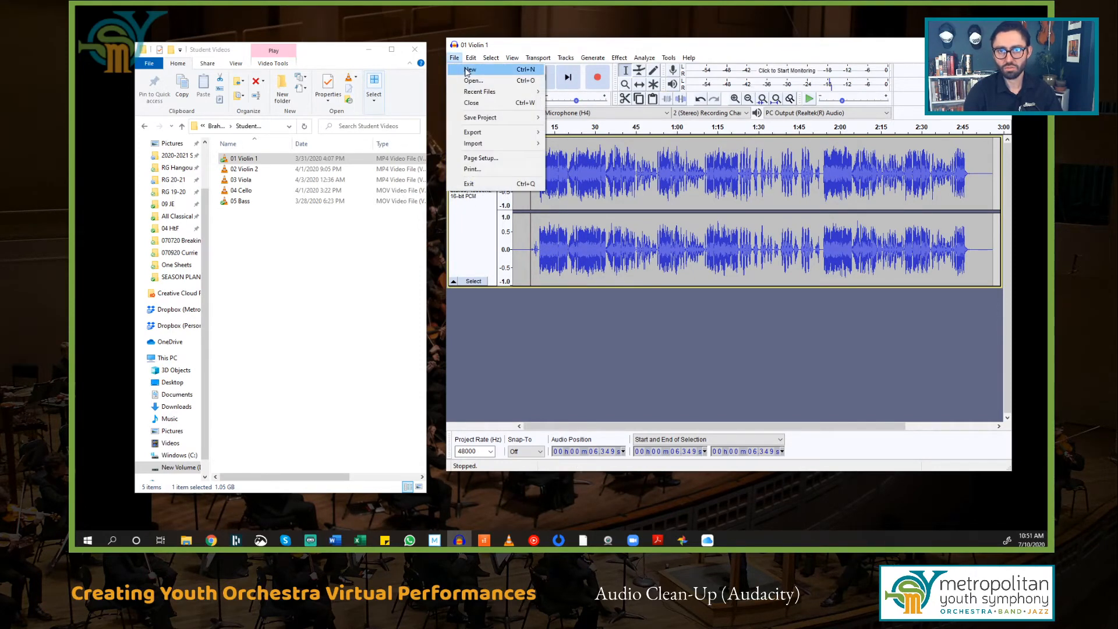
left_click(468, 70)
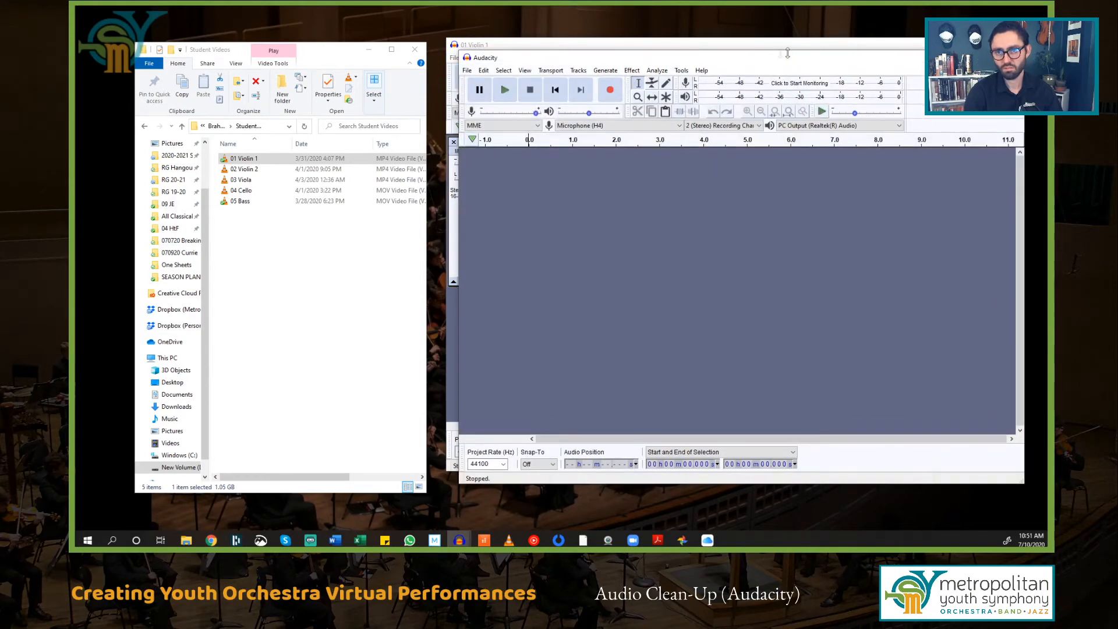
left_click(816, 48)
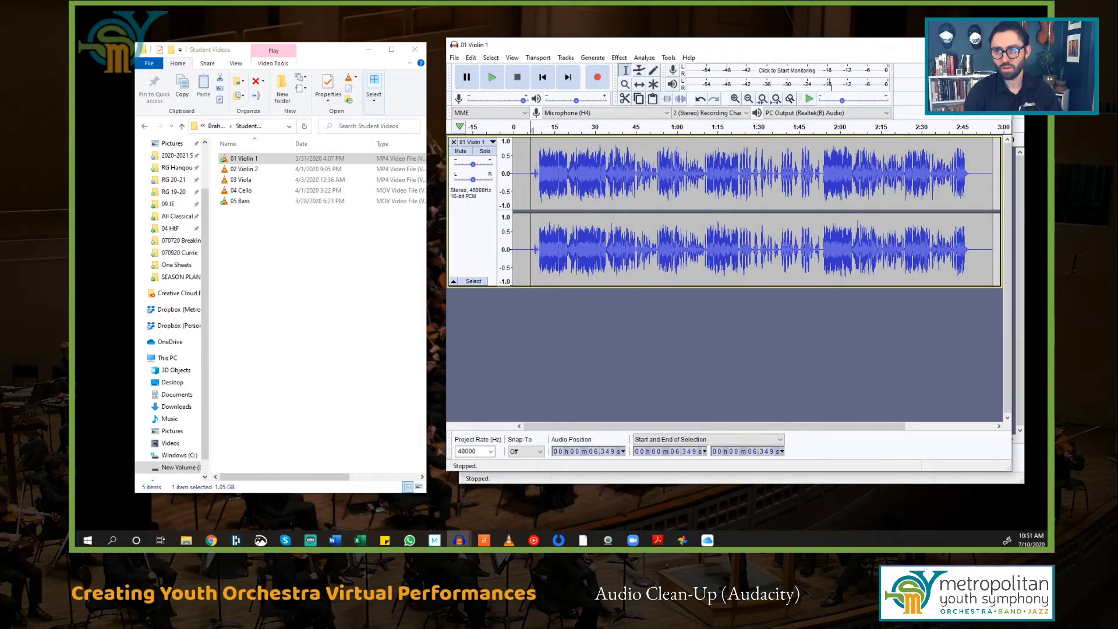
left_click(955, 45)
left_click_drag(860, 63, 850, 48)
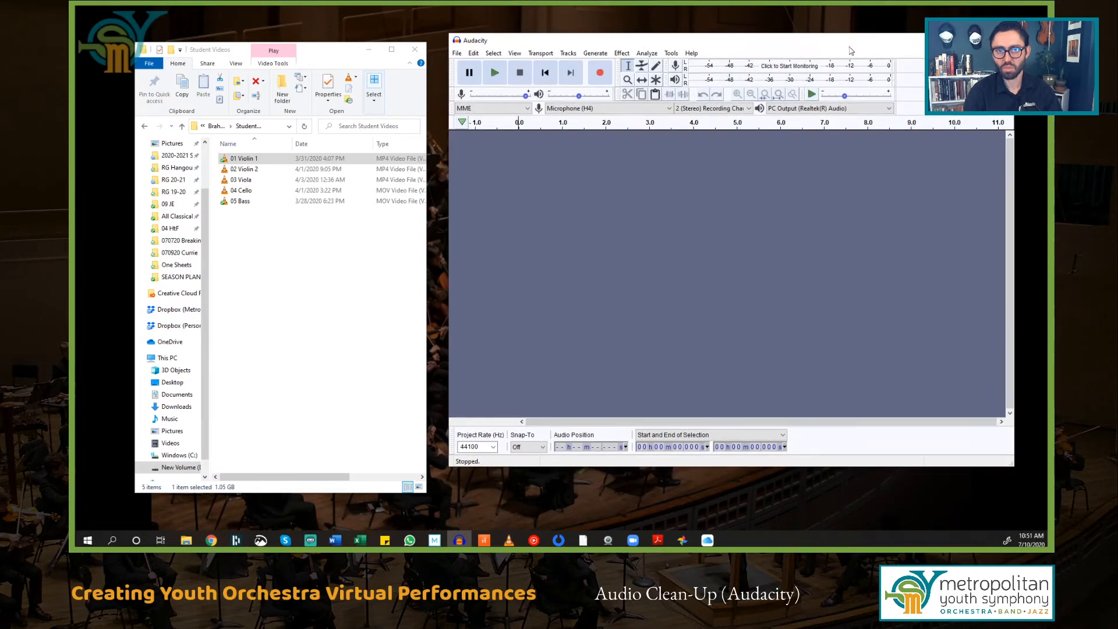
left_click_drag(244, 169, 687, 250)
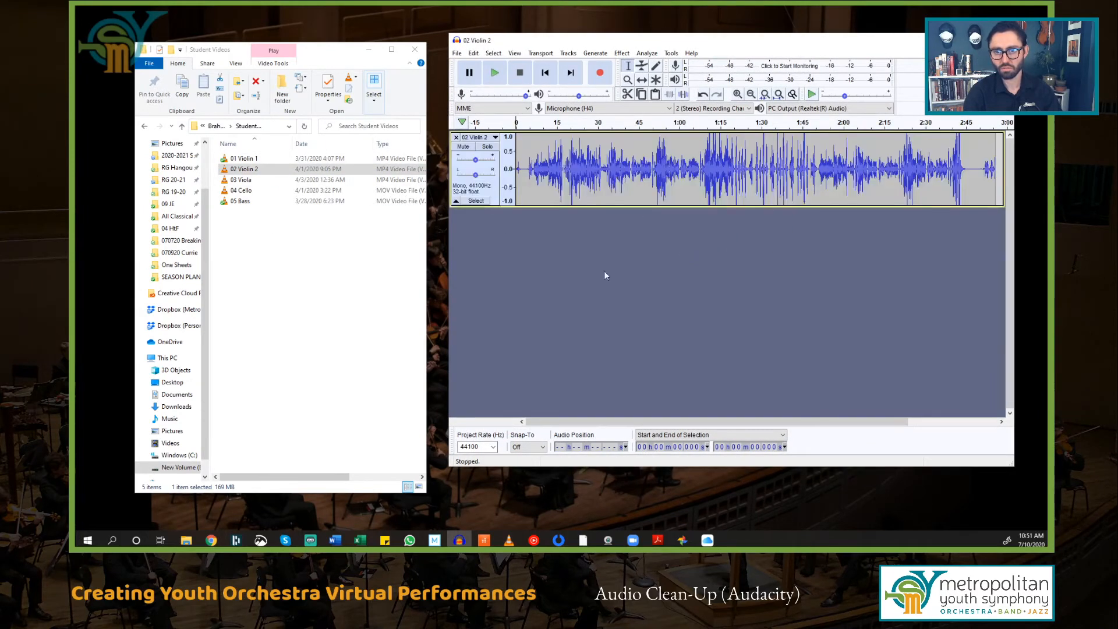
Step: Play the quiet tail after the music and select a few seconds of background noise
left_click(965, 169)
scroll(967, 171, "up", 5)
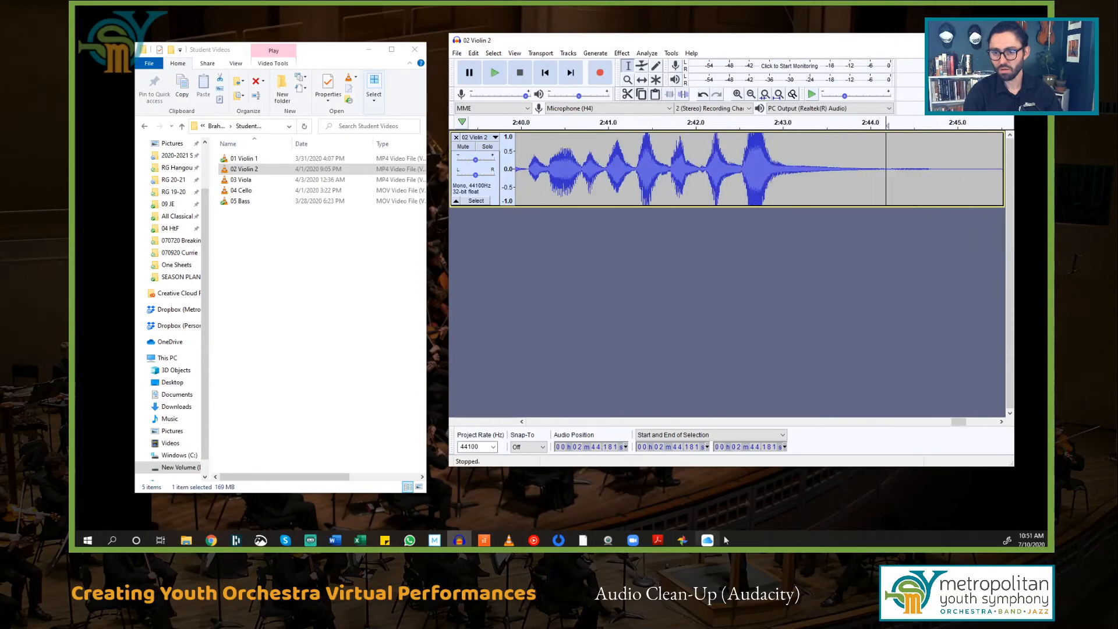
left_click_drag(960, 422, 969, 421)
left_click(663, 170)
key("space")
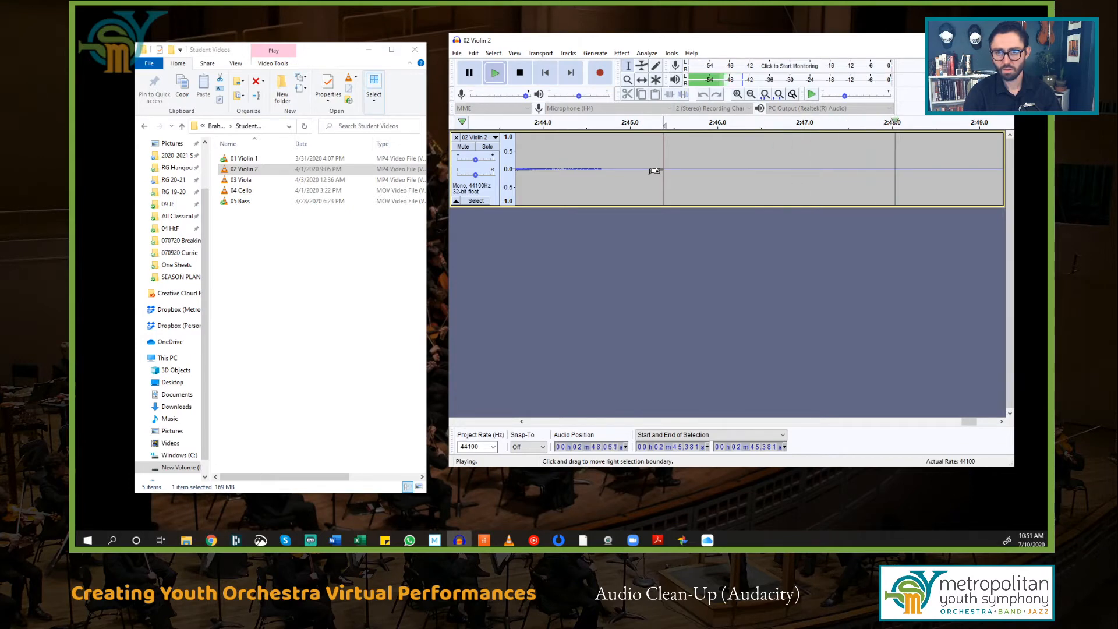
key("space")
left_click_drag(645, 167, 962, 175)
Step: Capture the selected silent ending as the noise profile and fit the recording in view
left_click(623, 54)
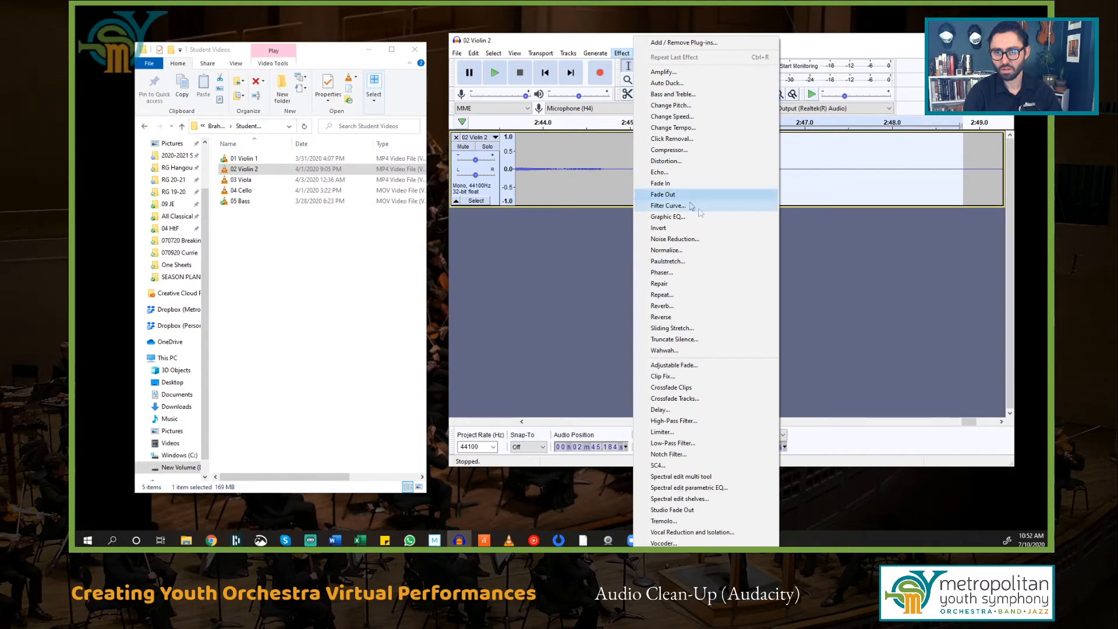
left_click(693, 239)
left_click(729, 203)
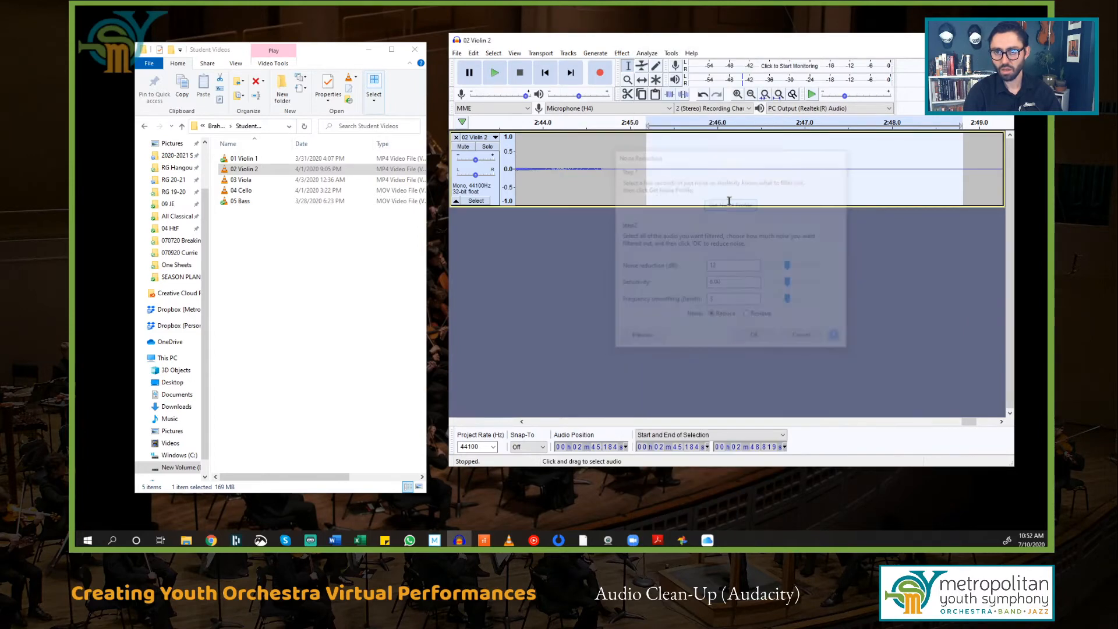
left_click(678, 155)
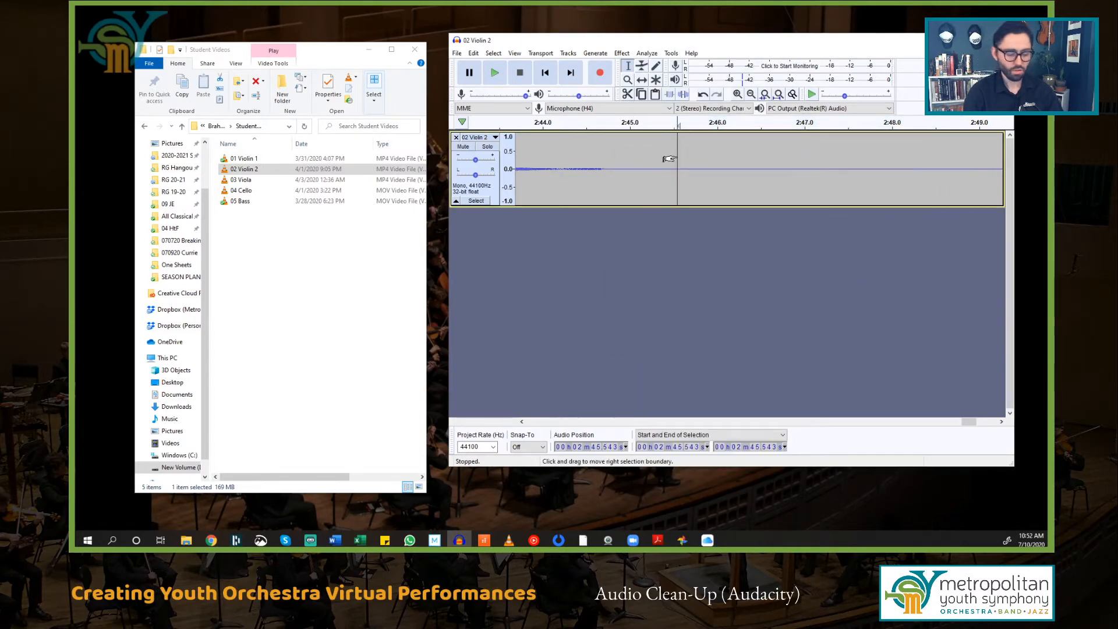
key("ctrl+f")
Step: Apply Noise Reduction to the entire 02 Violin 2 track
key("ctrl+a")
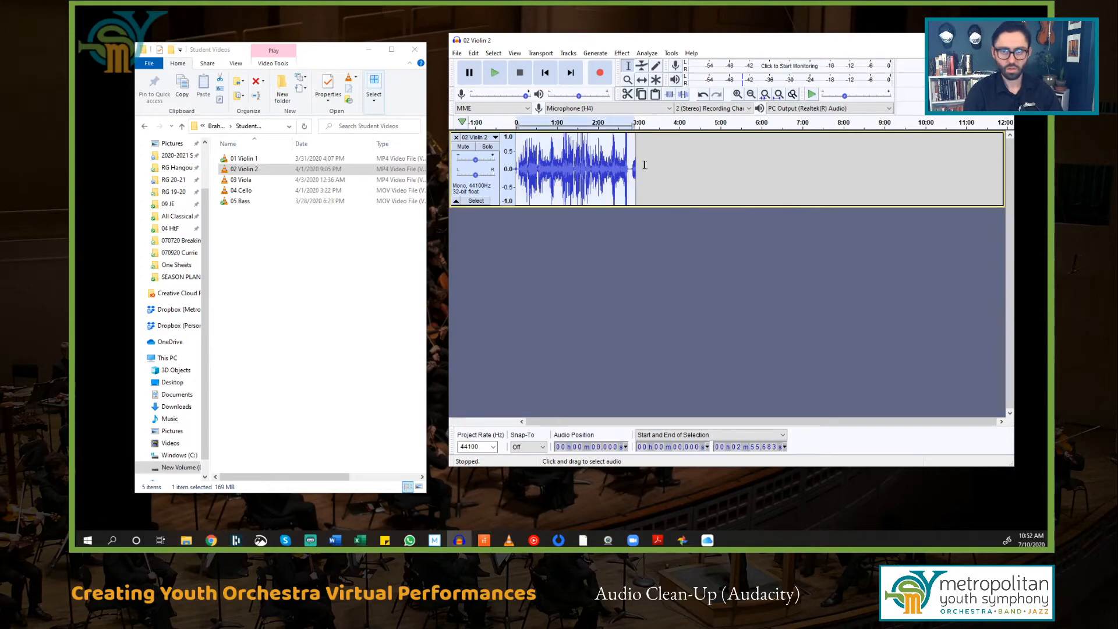
left_click(622, 53)
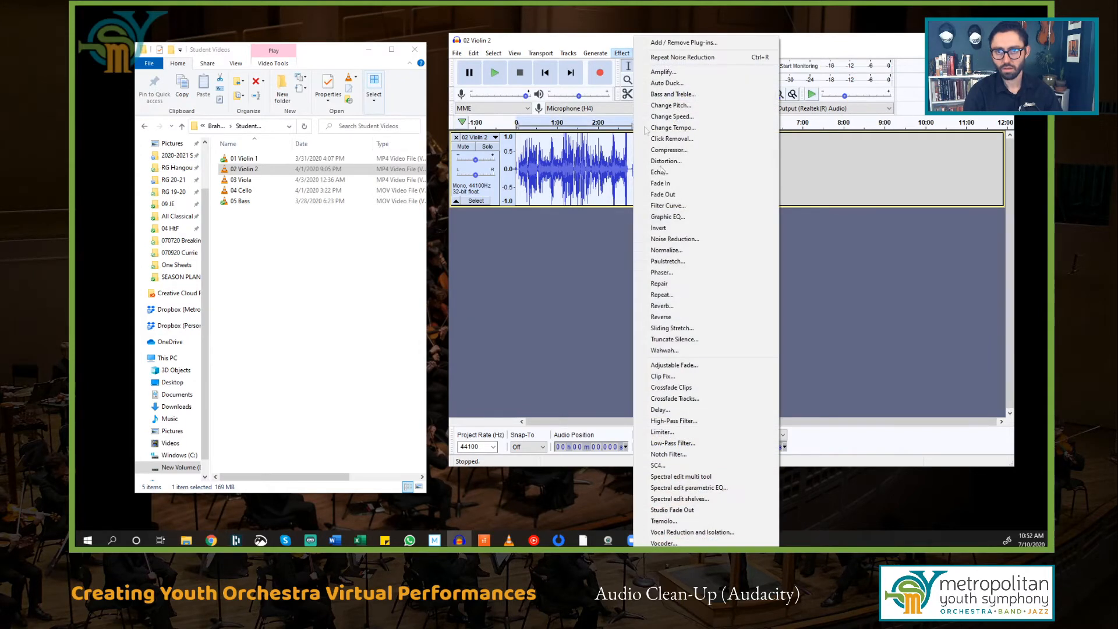
left_click(695, 238)
left_click(748, 337)
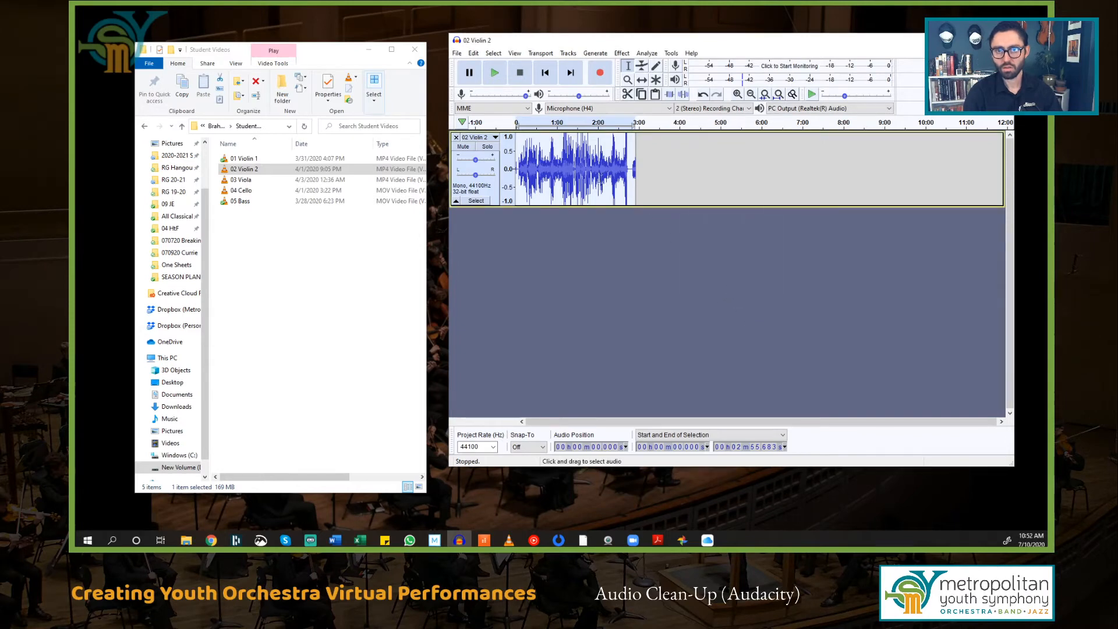
Step: Play back the cleaned ending after the last note to check the remaining noise
left_click(627, 166)
scroll(623, 171, "up", 4, "ctrl")
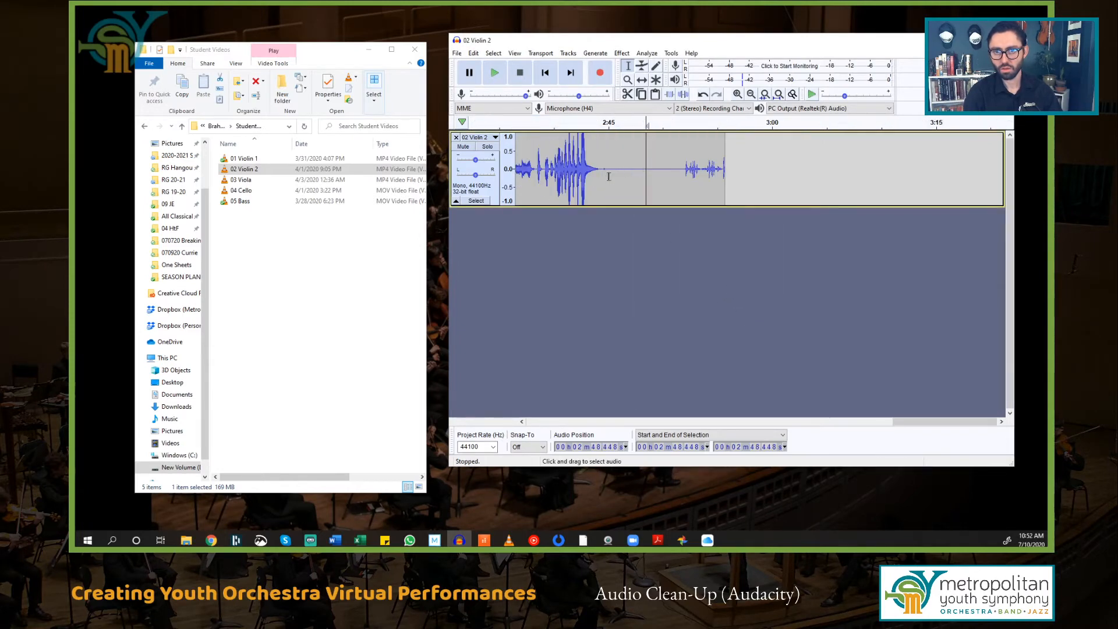
key("space")
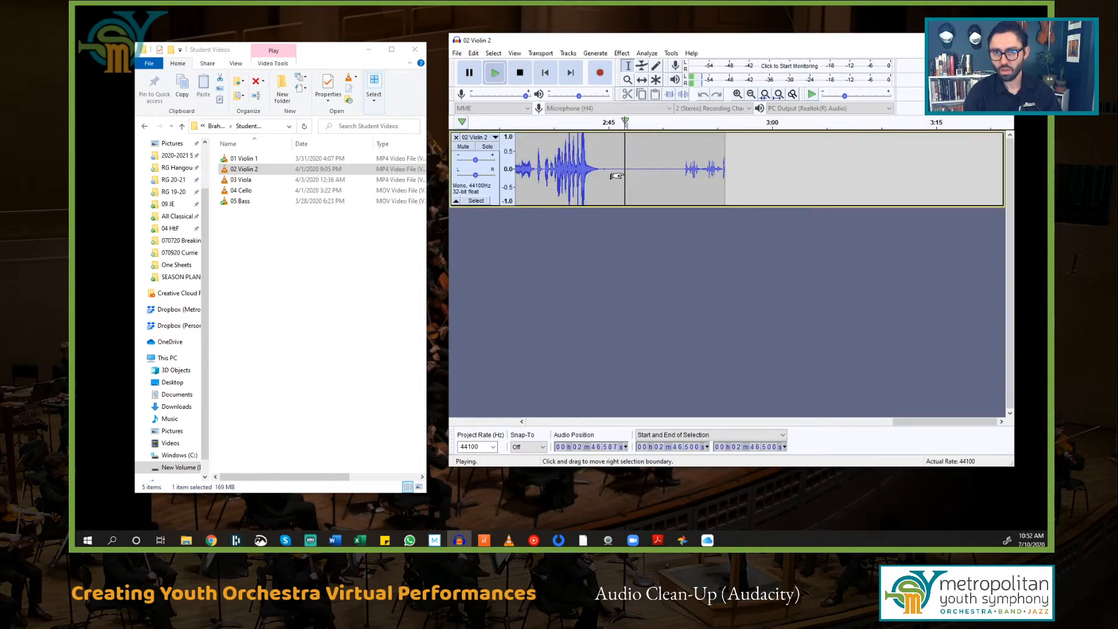
key("space")
left_click_drag(619, 173, 671, 171)
left_click(645, 171)
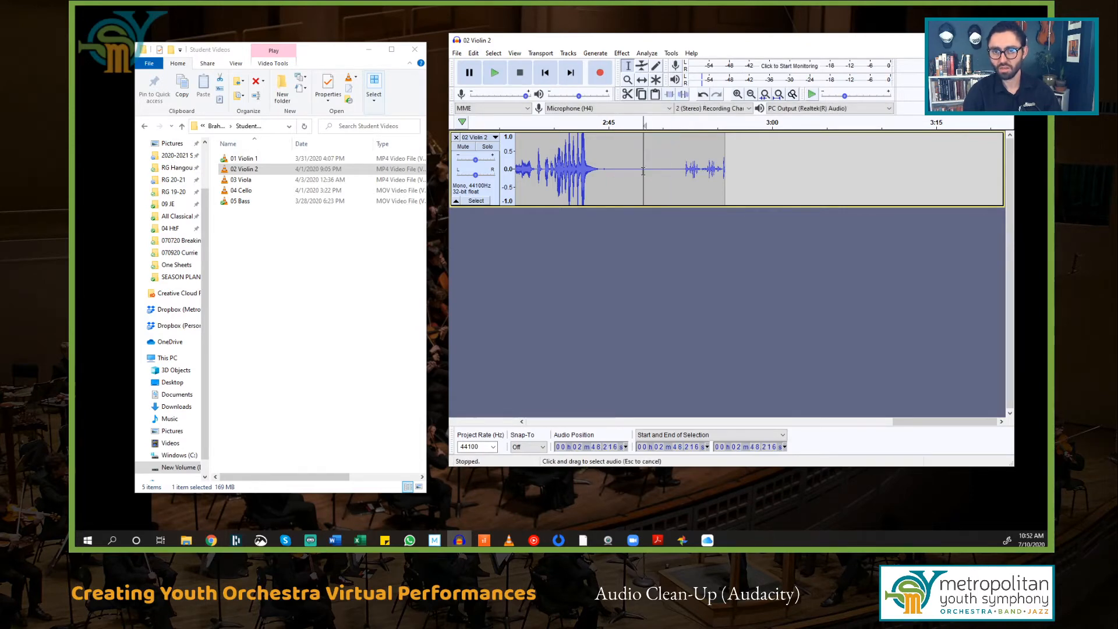
left_click(617, 170)
key("space")
key("space")
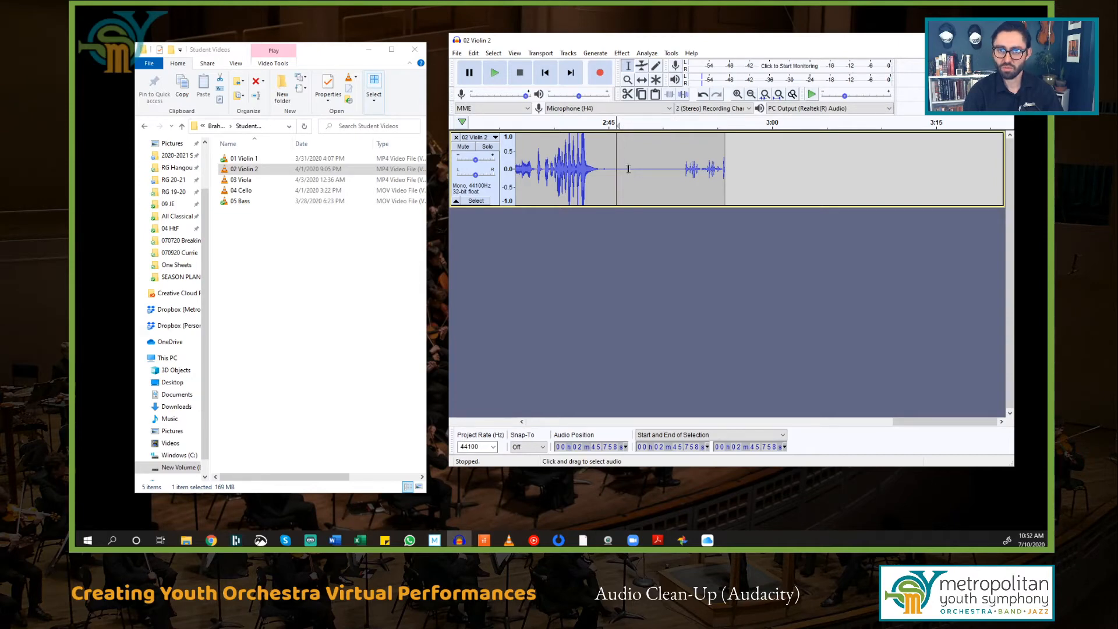
Step: Export the audio as WAV '02 Violin 2 Clean' into Clean Audio, then close the project unsaved
left_click(455, 54)
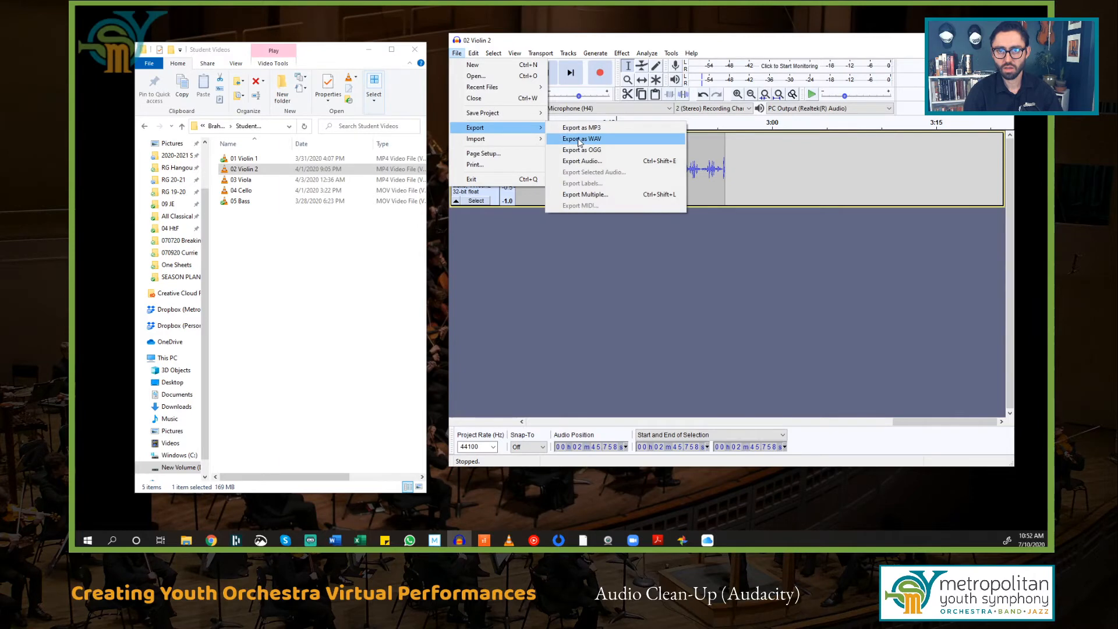
left_click(579, 143)
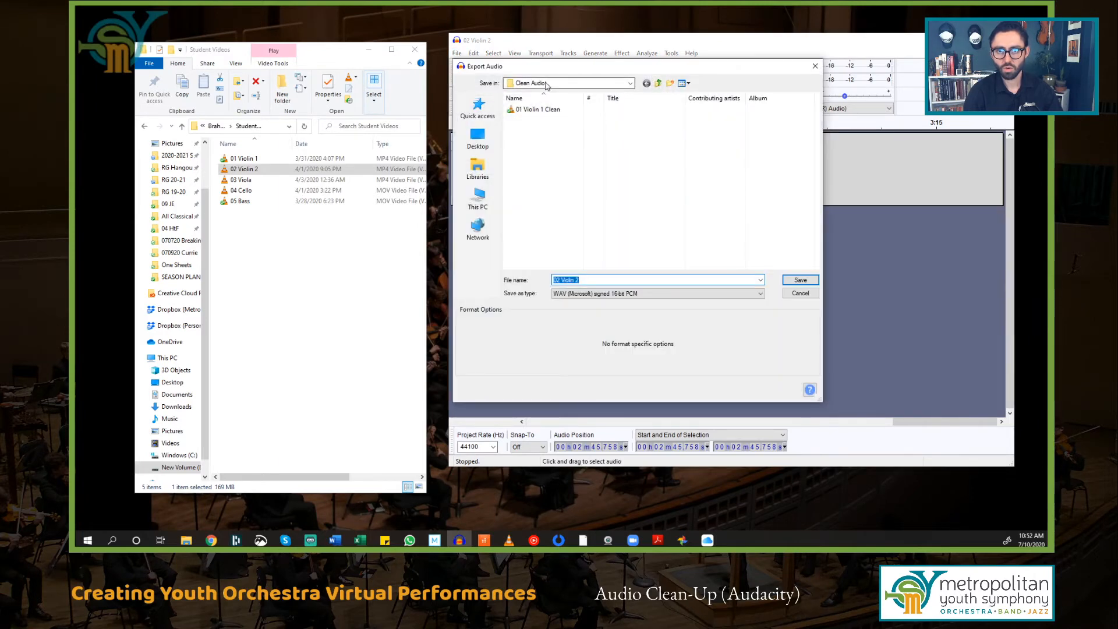
left_click(619, 277)
type("Clean")
key("Return")
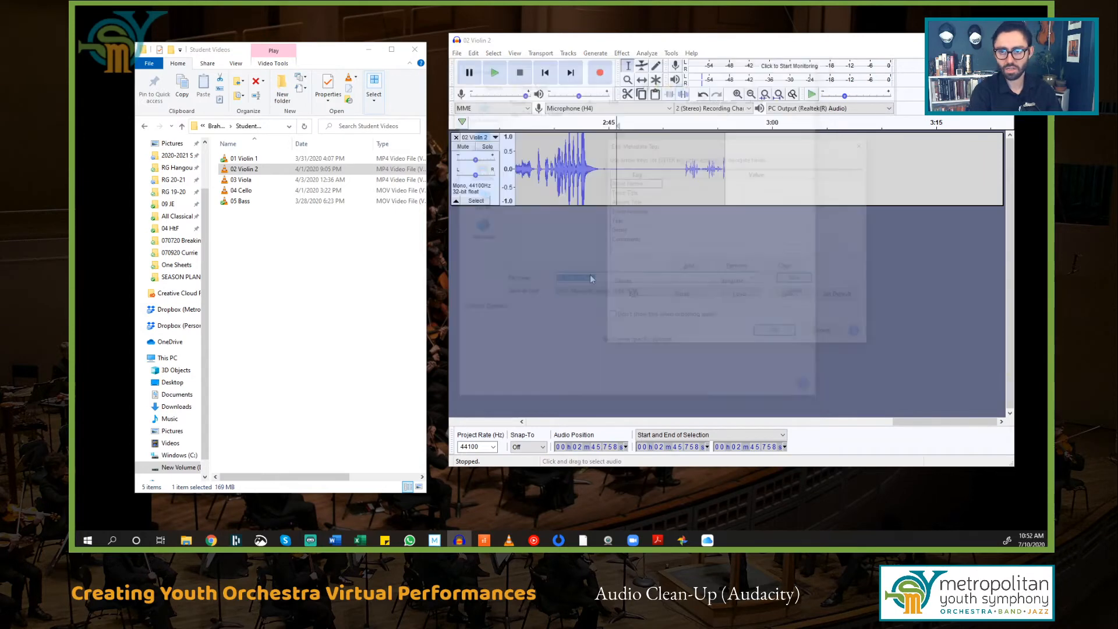
left_click(786, 337)
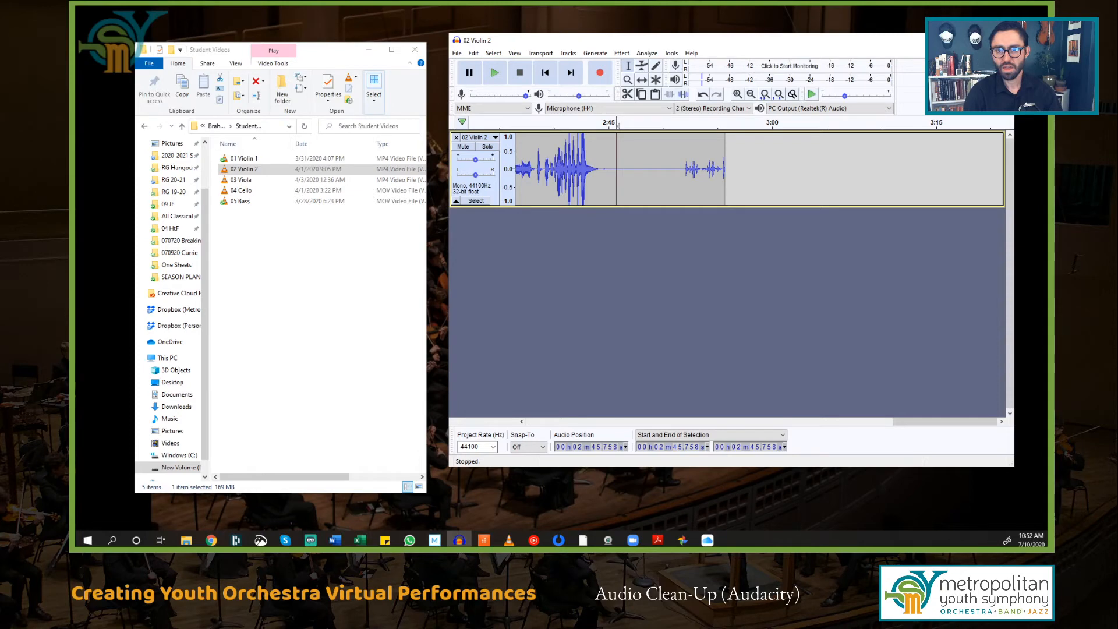
left_click(1002, 40)
left_click(753, 254)
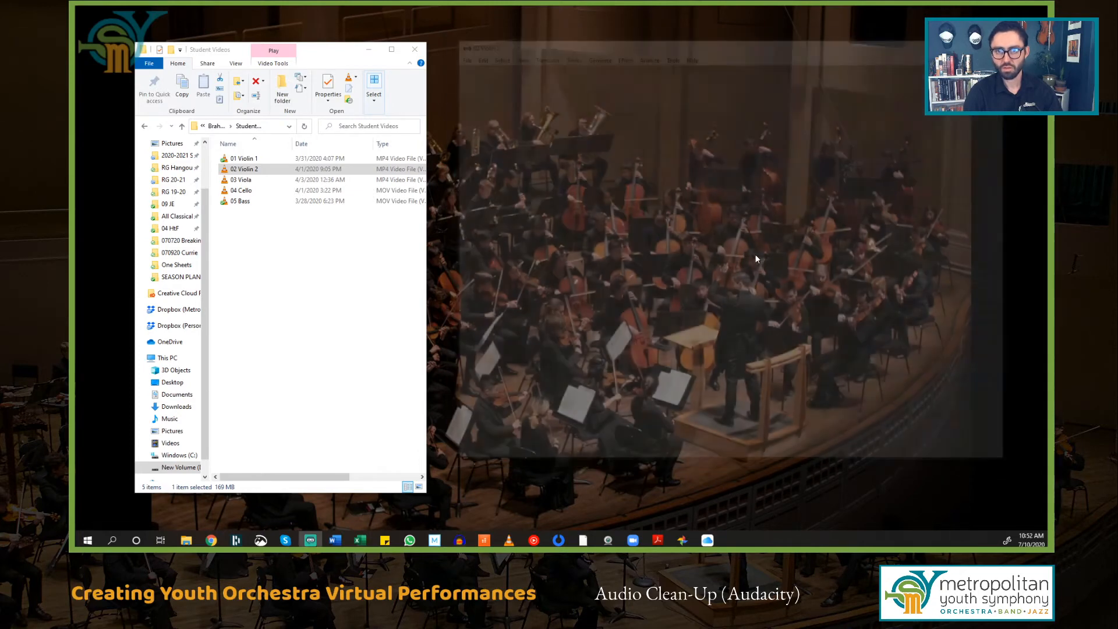
Step: Reopen Audacity, load the 03 Viola recording and zoom into its ending
left_click(463, 541)
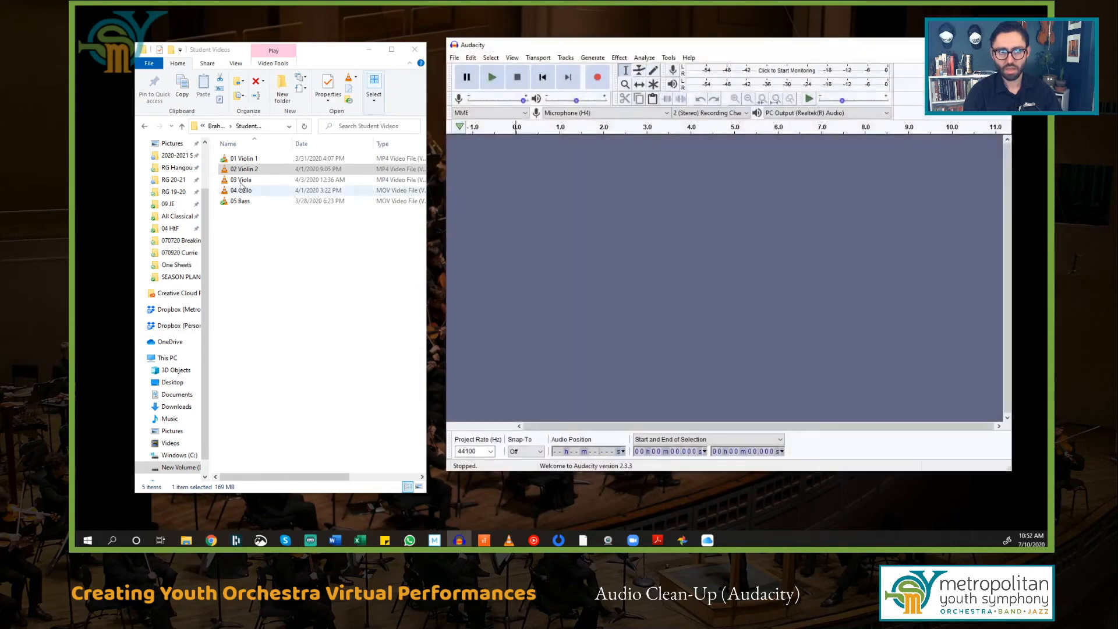
left_click_drag(235, 184, 715, 214)
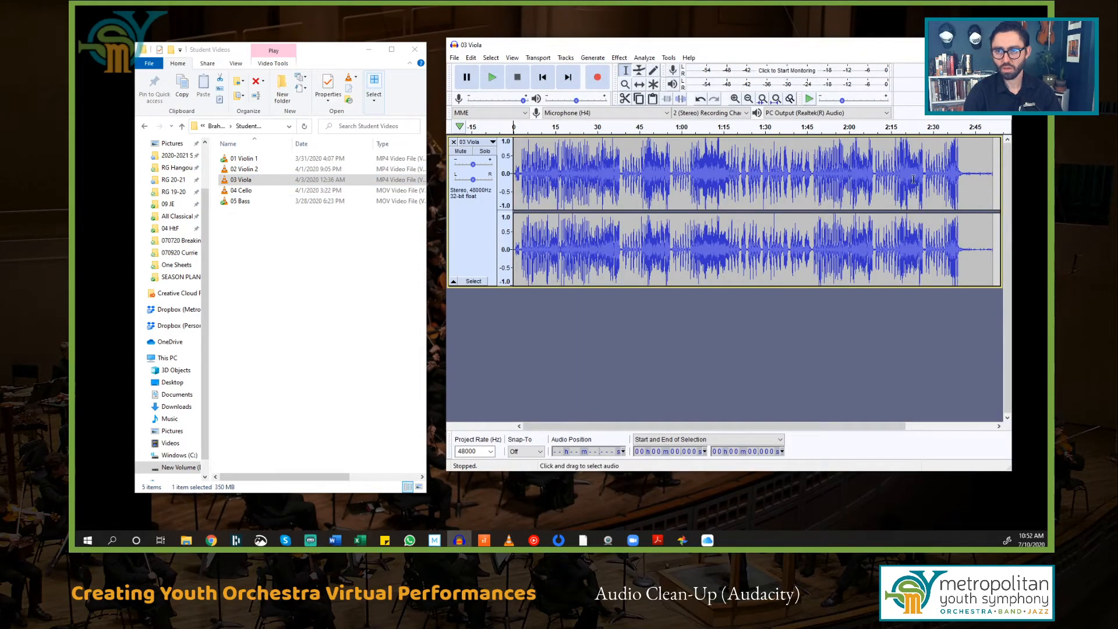
left_click(969, 174)
scroll(961, 176, "up", 4)
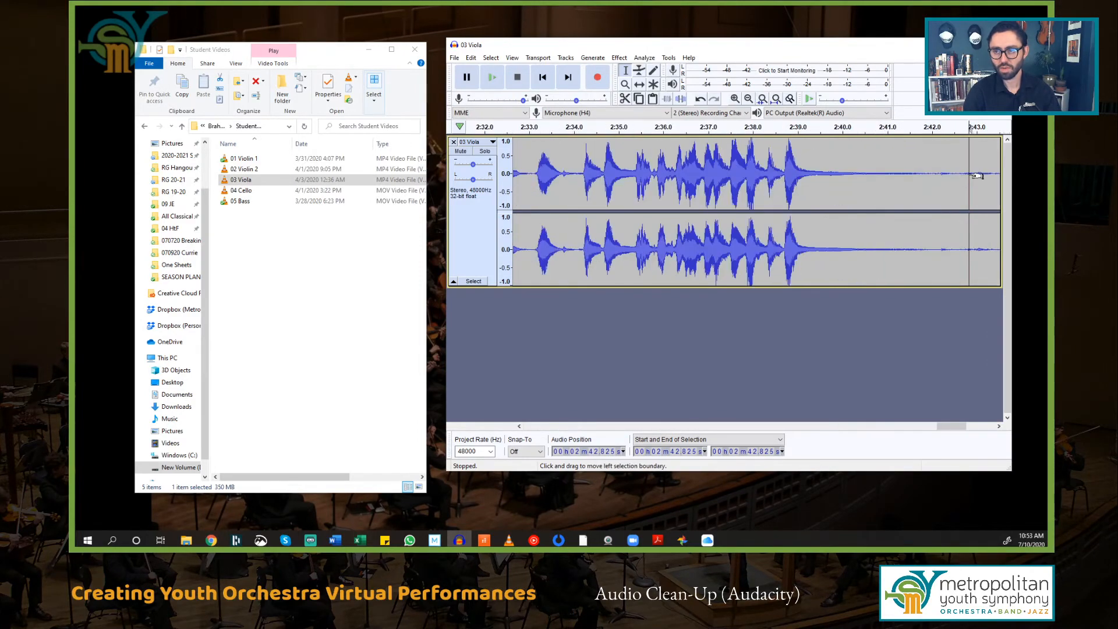
left_click_drag(948, 428, 962, 425)
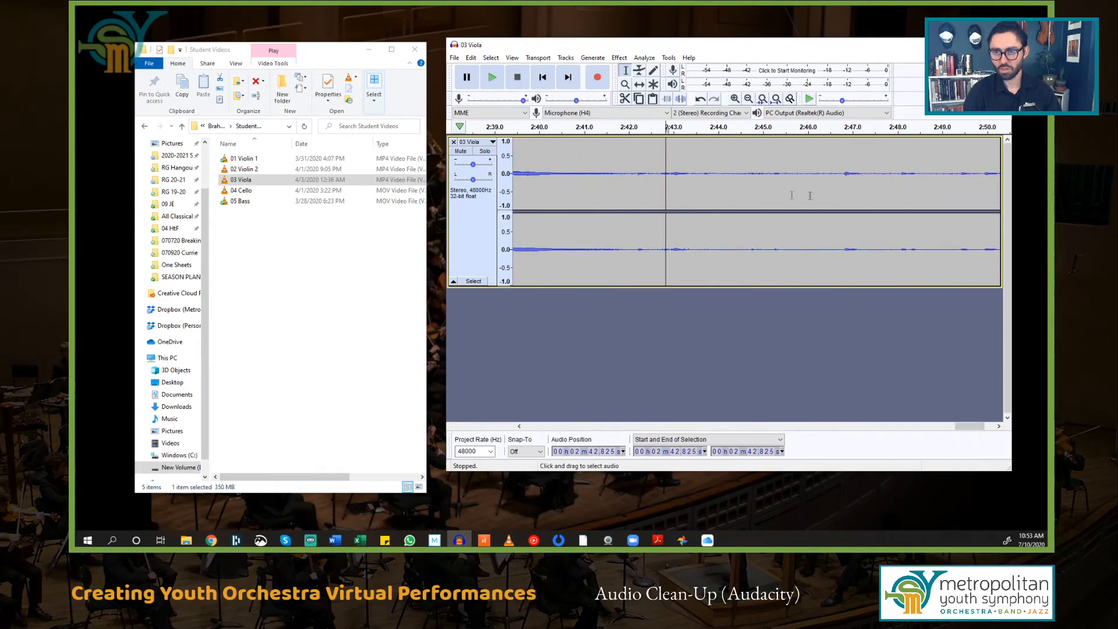
Step: Play the quiet ending and select about six seconds of background noise
left_click(639, 174)
key("space")
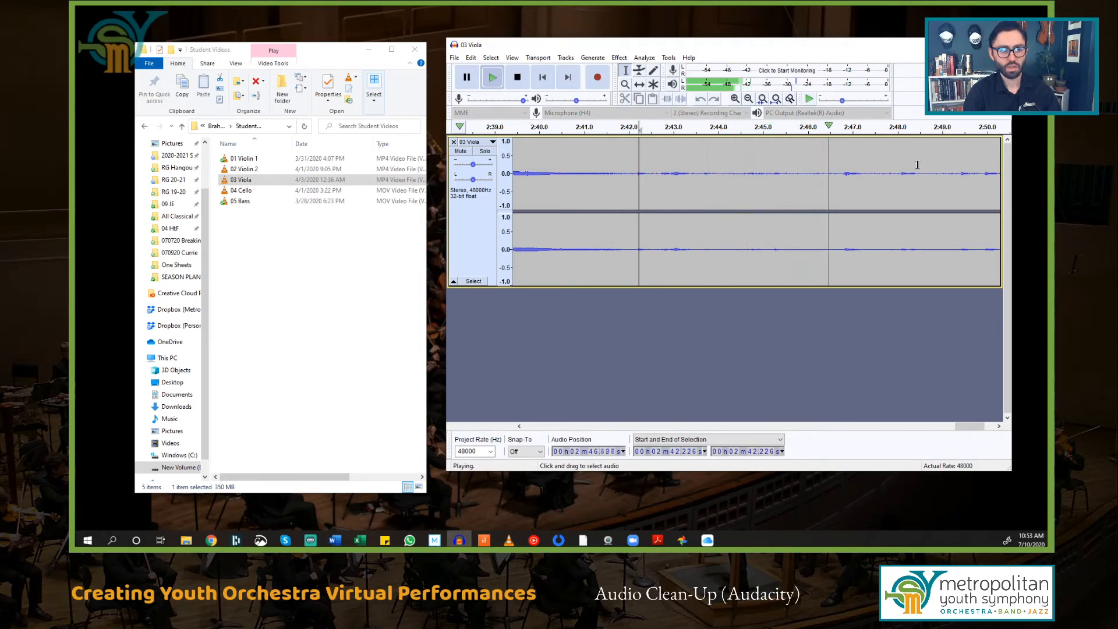
key("space")
left_click_drag(648, 190, 920, 197)
Step: Capture the selected silence as the Noise Reduction profile and fit the whole track in view
left_click(620, 58)
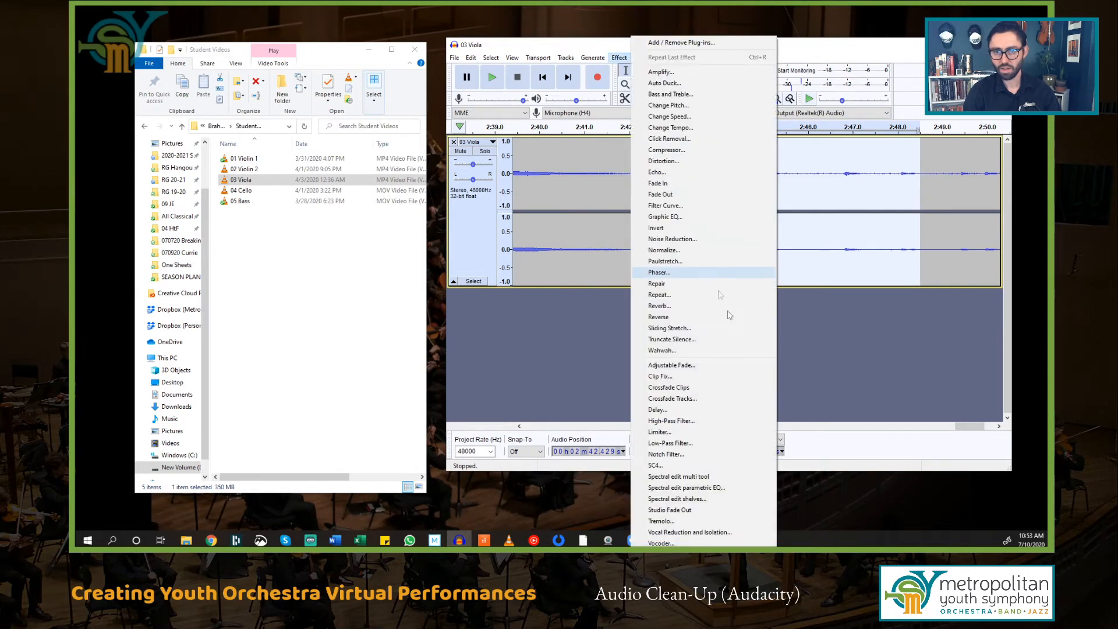
left_click(711, 238)
left_click(736, 210)
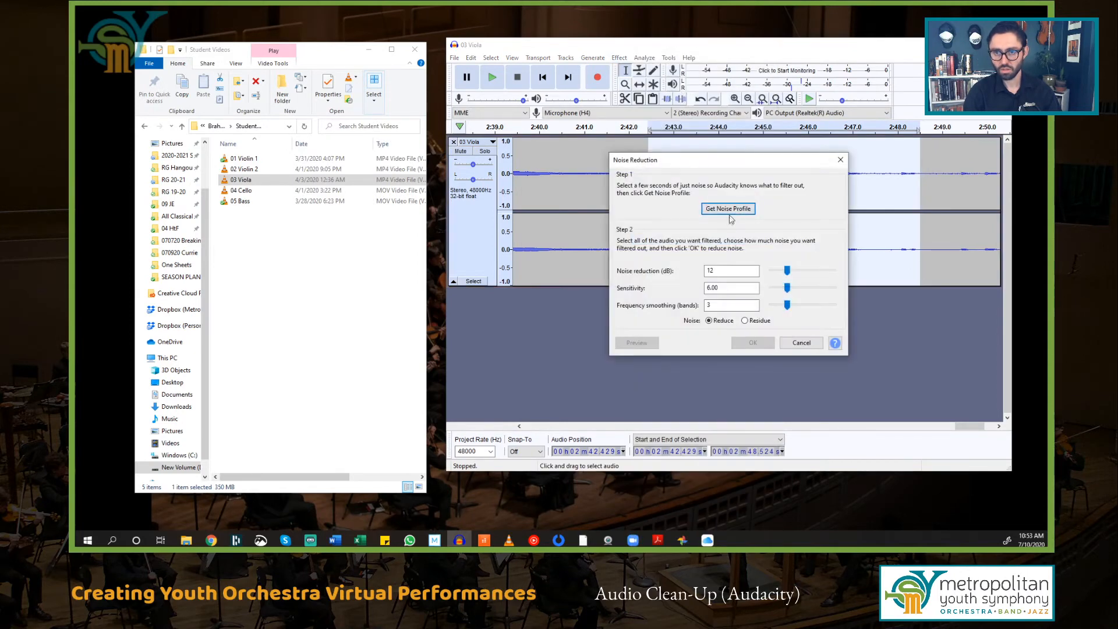
left_click(714, 198)
scroll(714, 198, "down", 3)
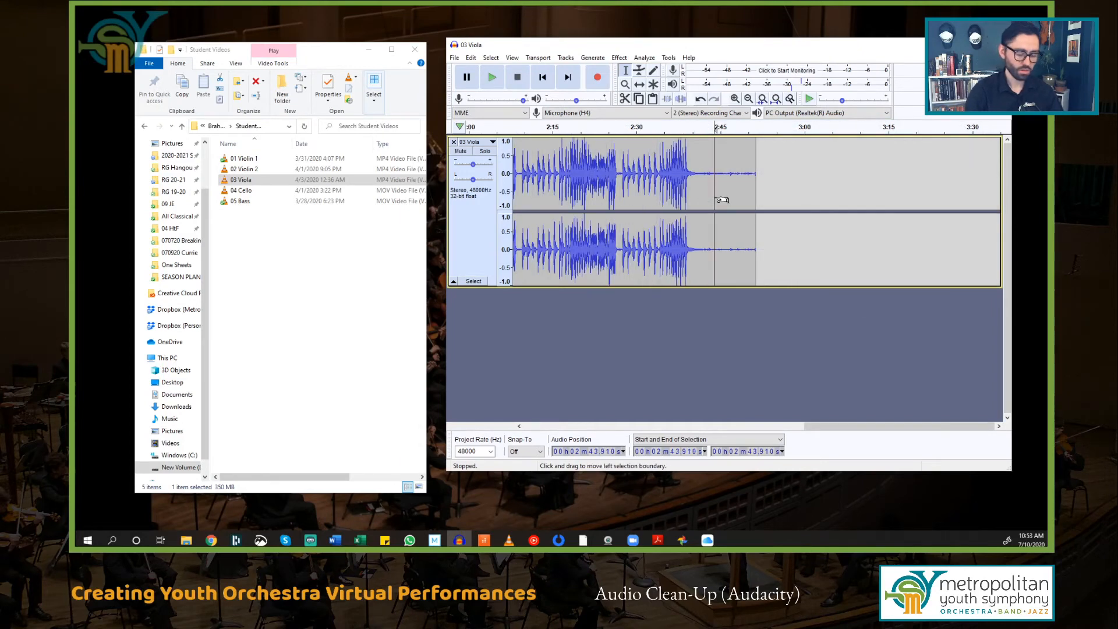
key("ctrl+f")
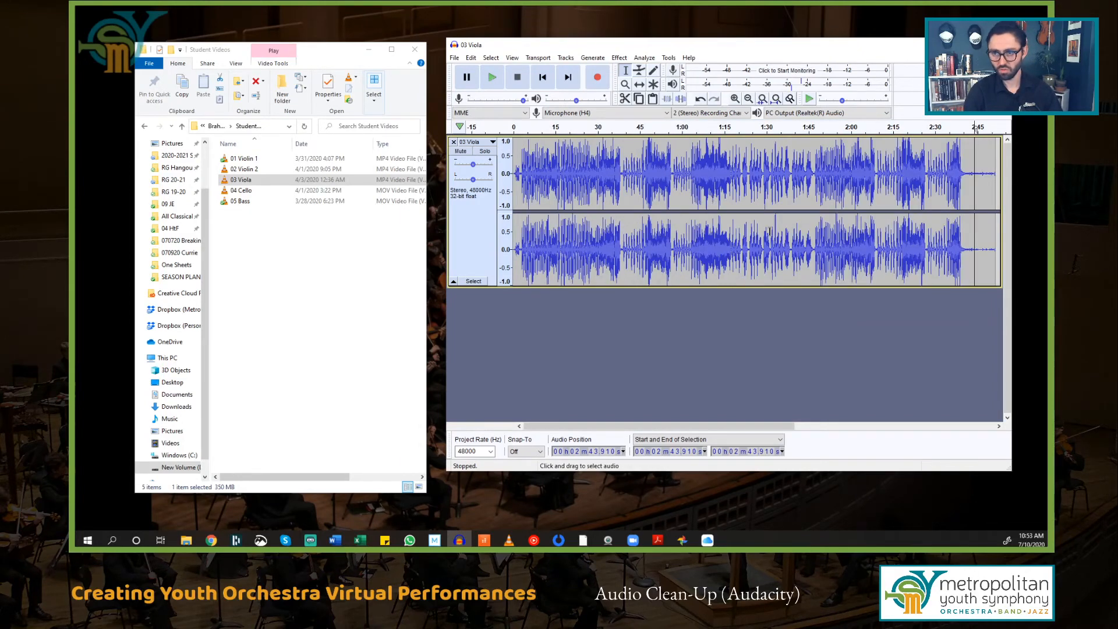
Step: Apply Noise Reduction to the entire 03 Viola track, then zoom in near 2:44
key("ctrl+a")
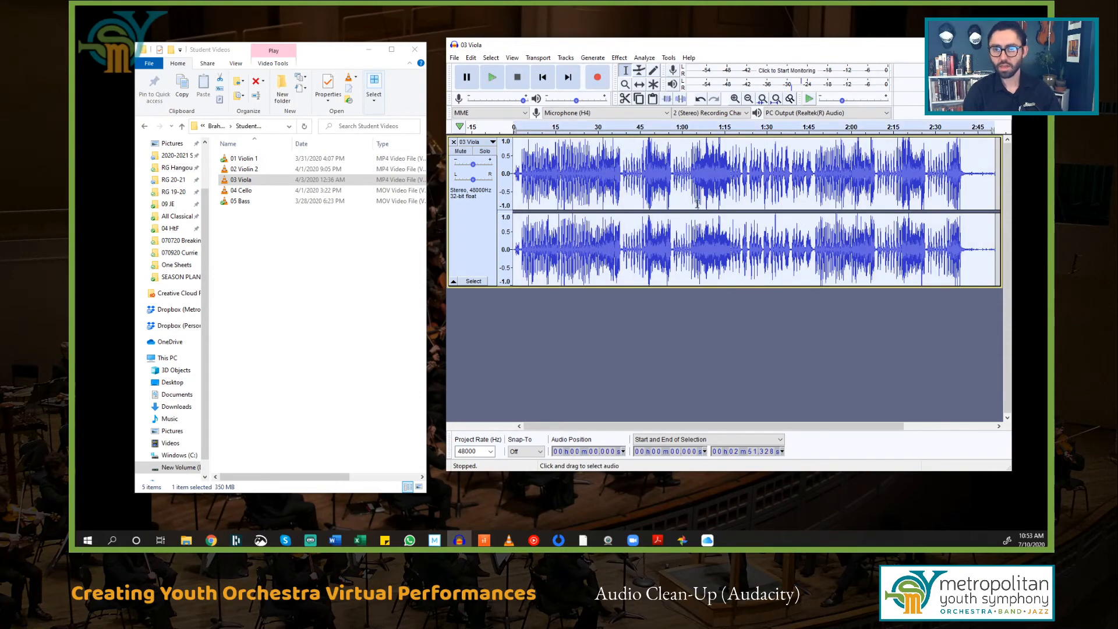
left_click(625, 59)
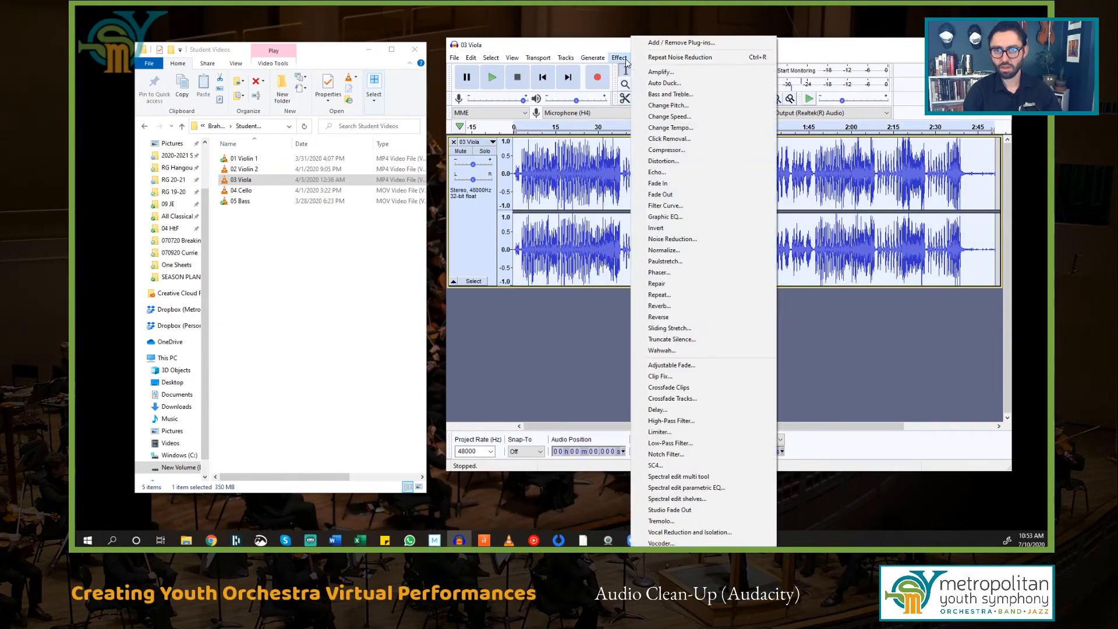
left_click(689, 243)
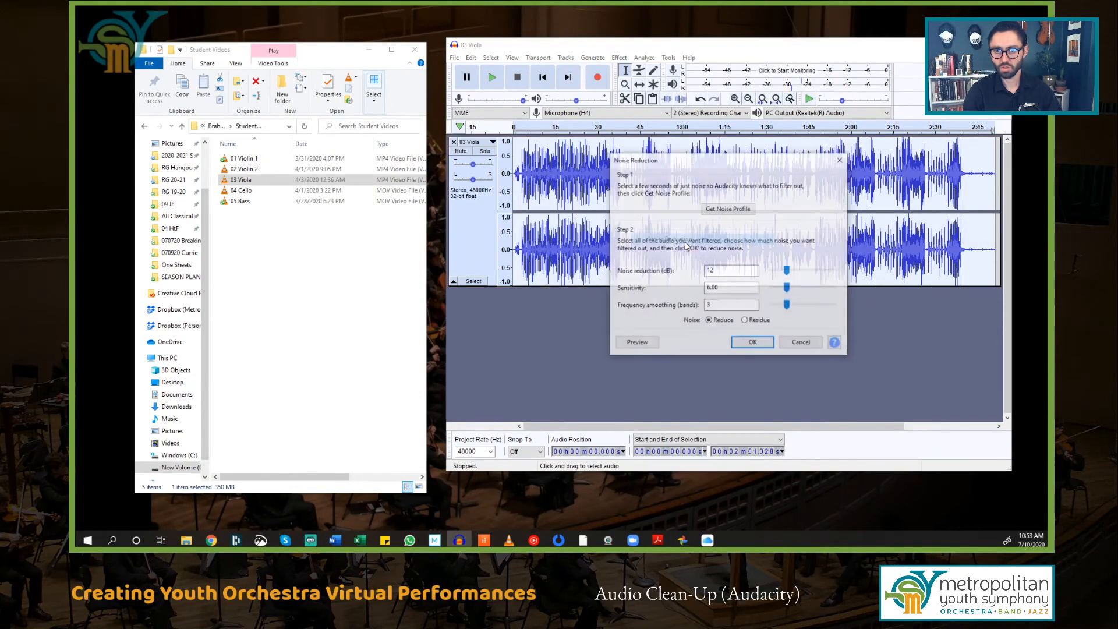
left_click(754, 343)
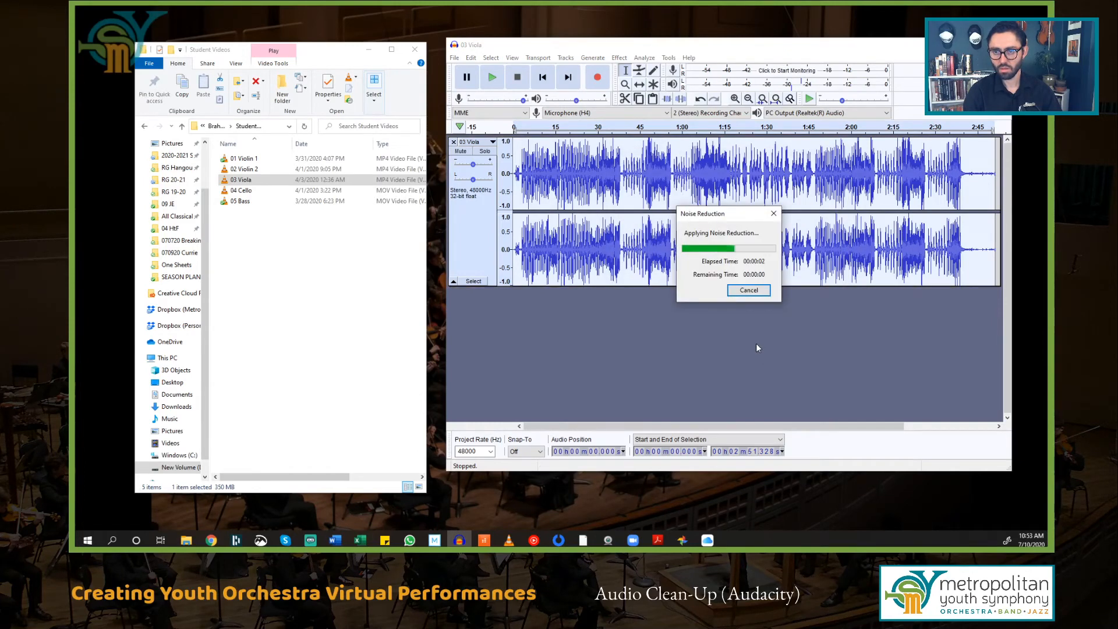
left_click(976, 190)
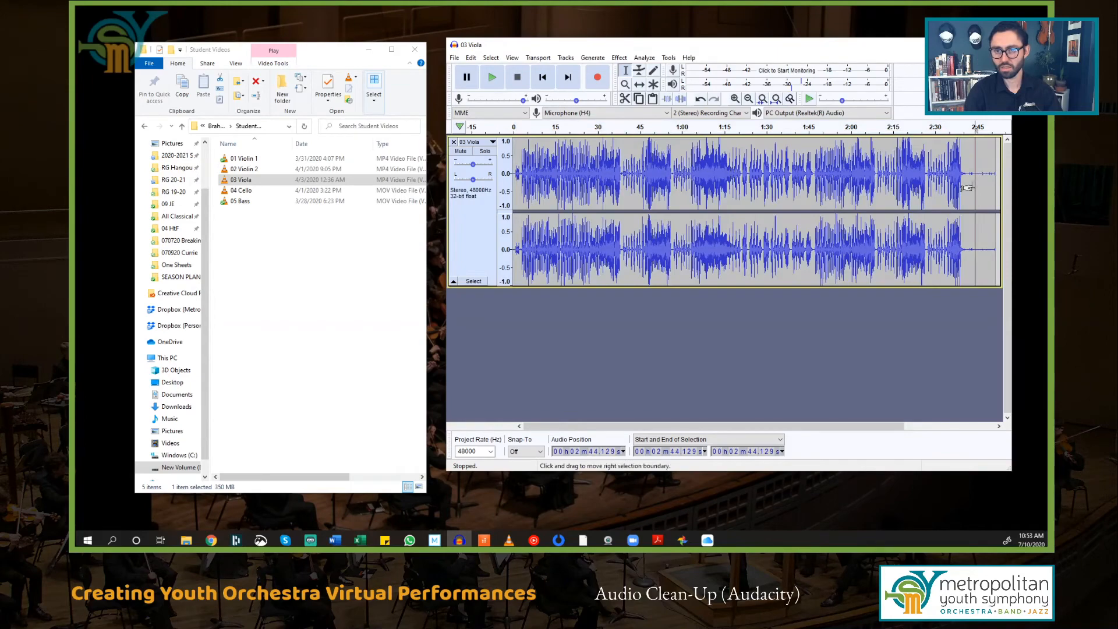
key("ctrl+1")
key("ctrl+1")
key("ctrl+1")
key("ctrl+1")
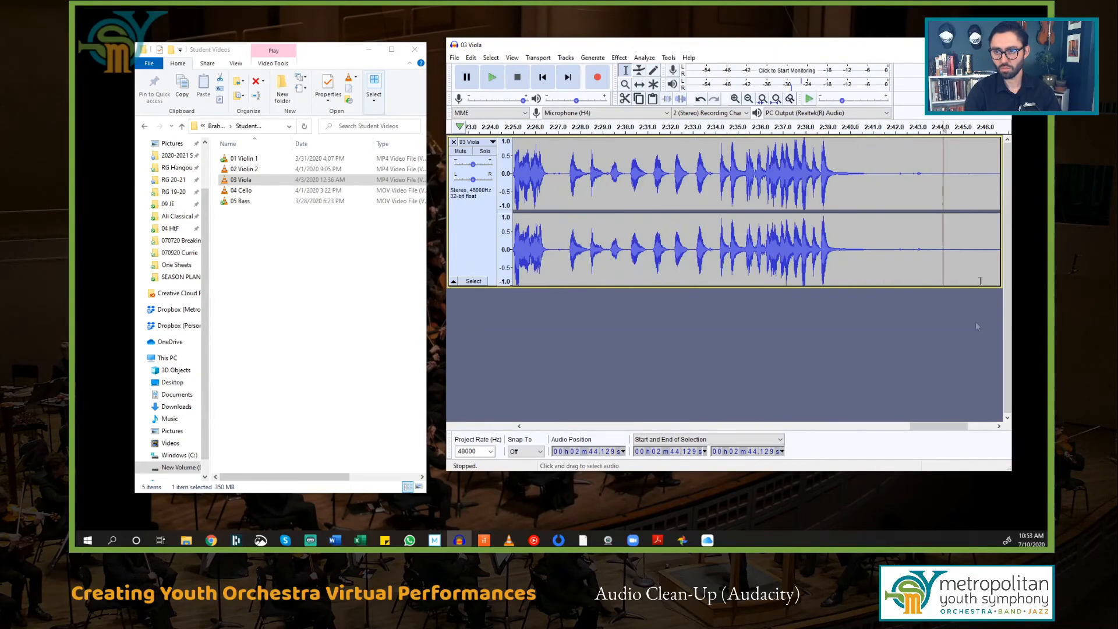
left_click(682, 172)
key("space")
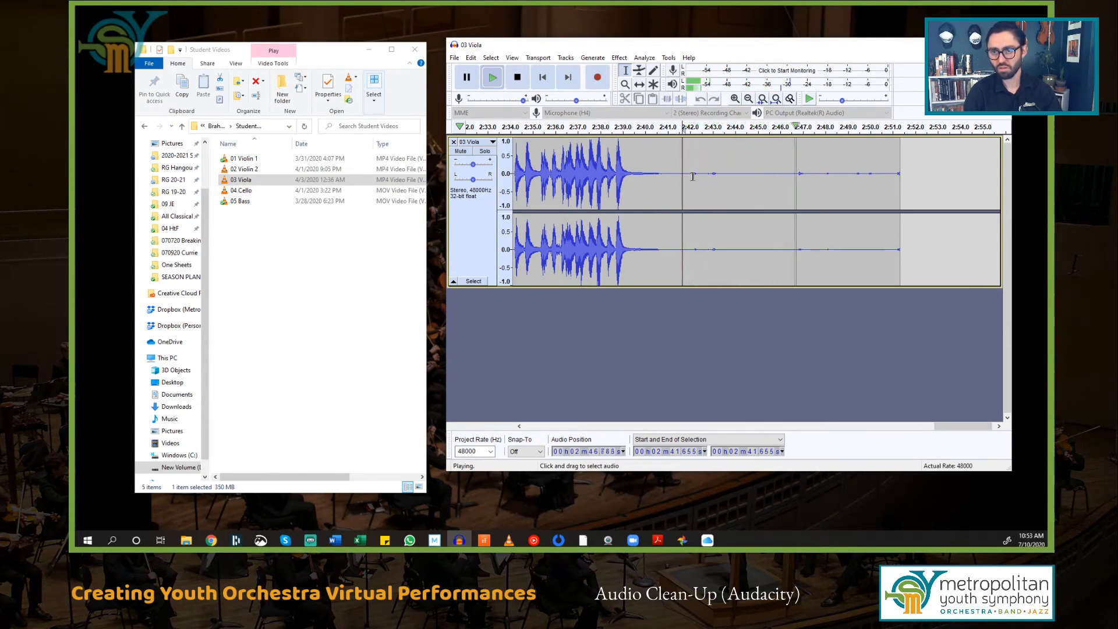
key("space")
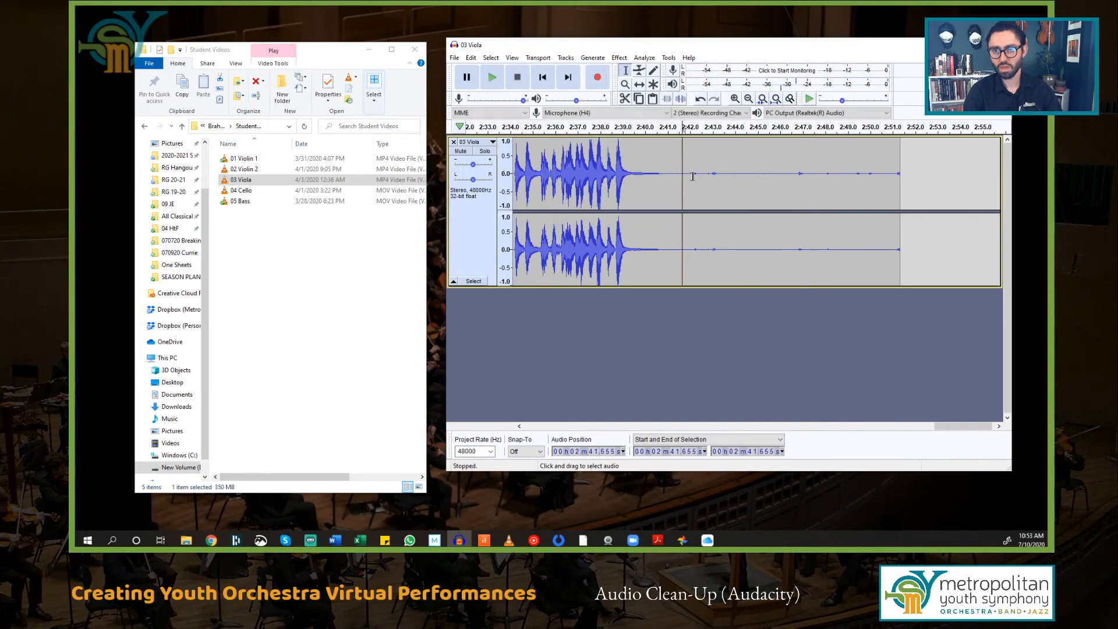
left_click(454, 58)
Step: Save the cleaned viola as WAV '03 Viola Clean' in Clean Audio, then start a new empty project
mouse_move(507, 133)
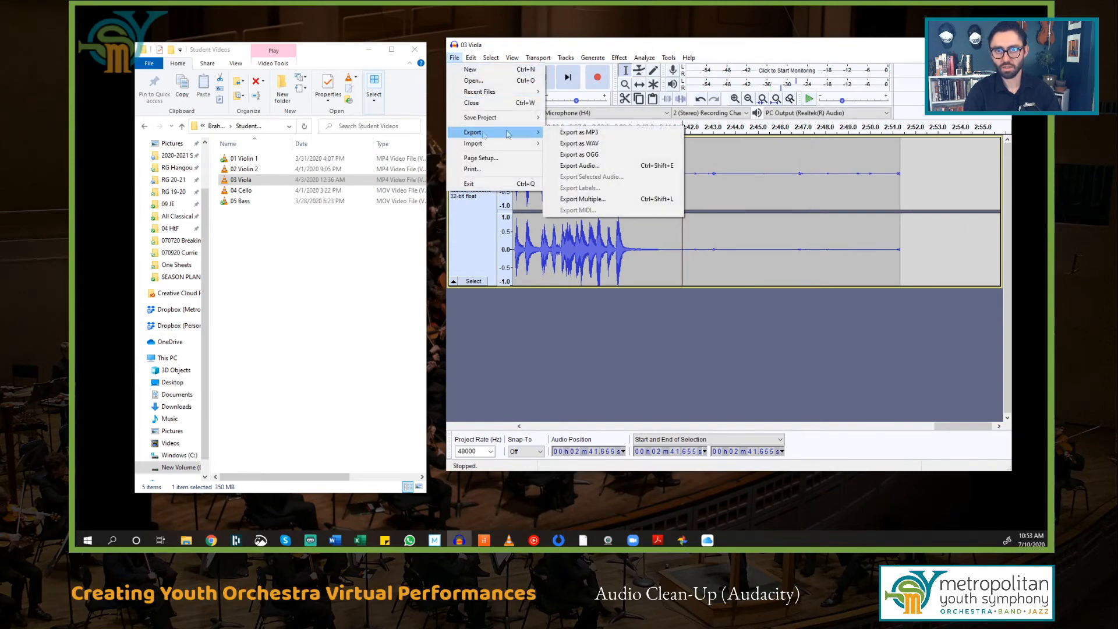
left_click(580, 144)
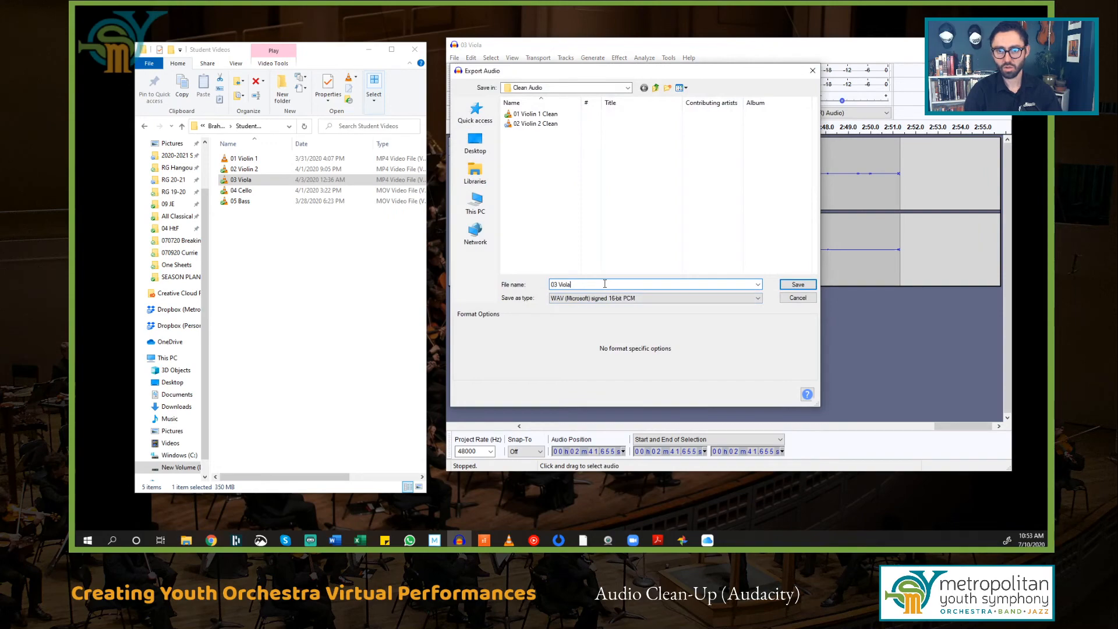
type("Clean")
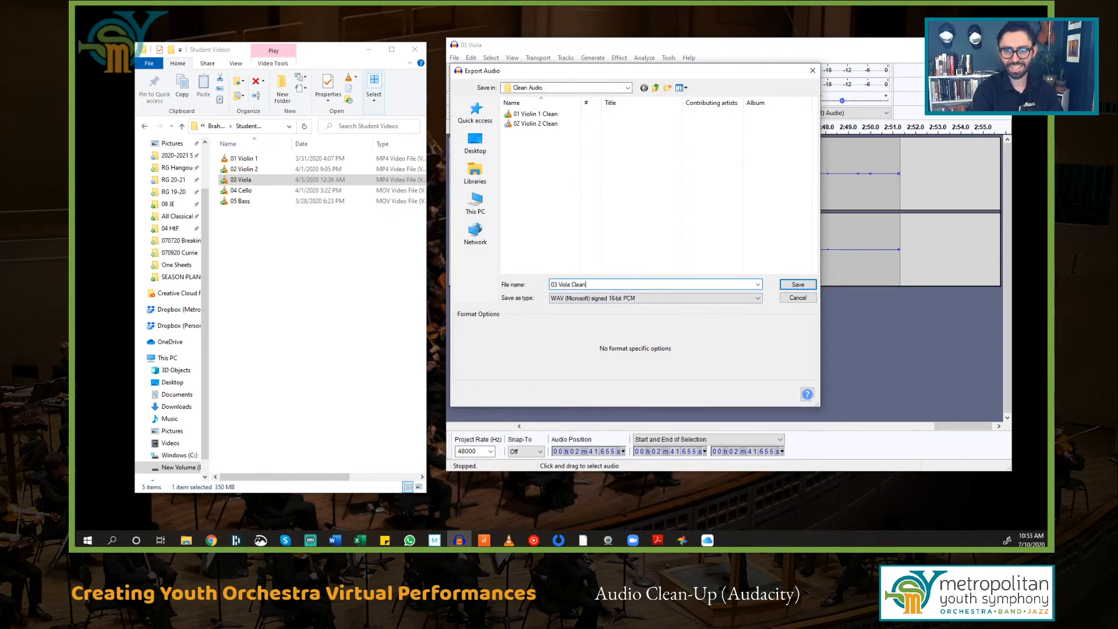
key("Return")
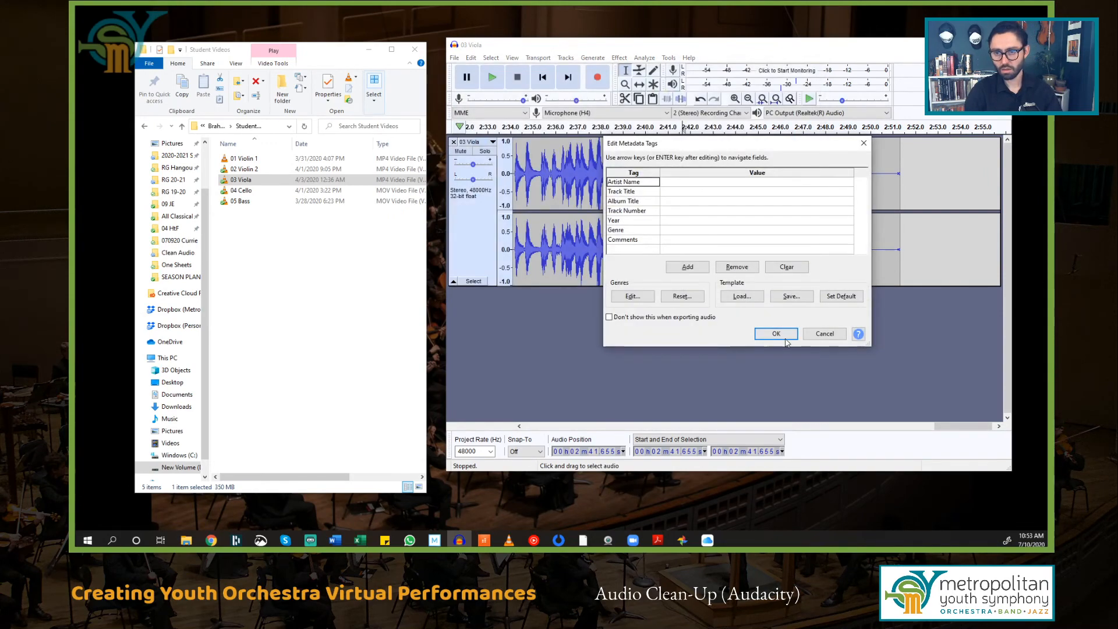
left_click(786, 338)
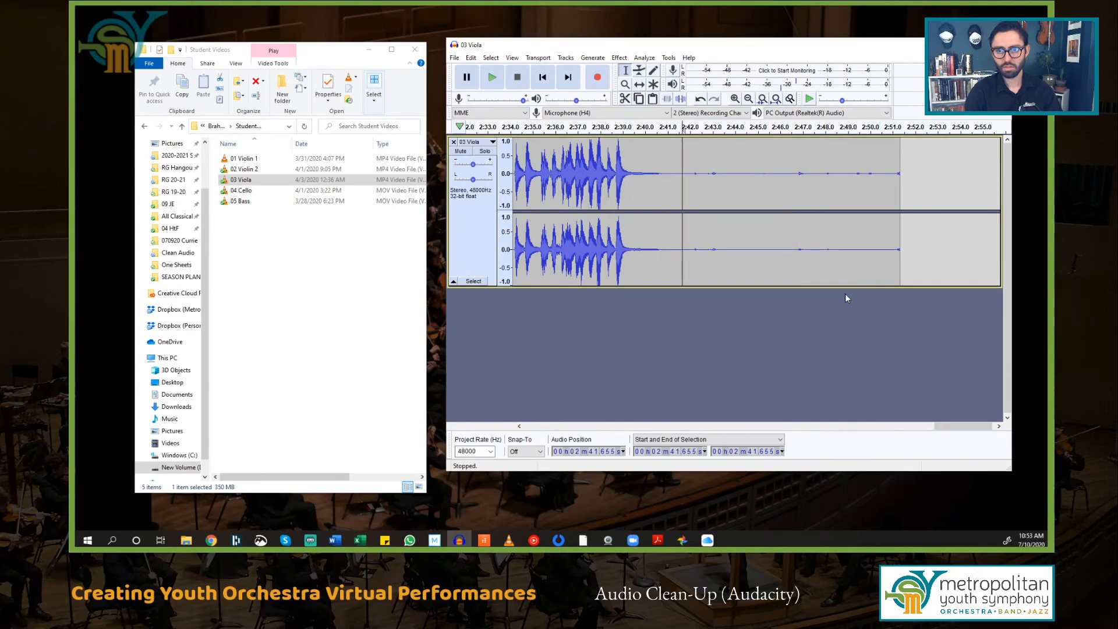
key("ctrl+n")
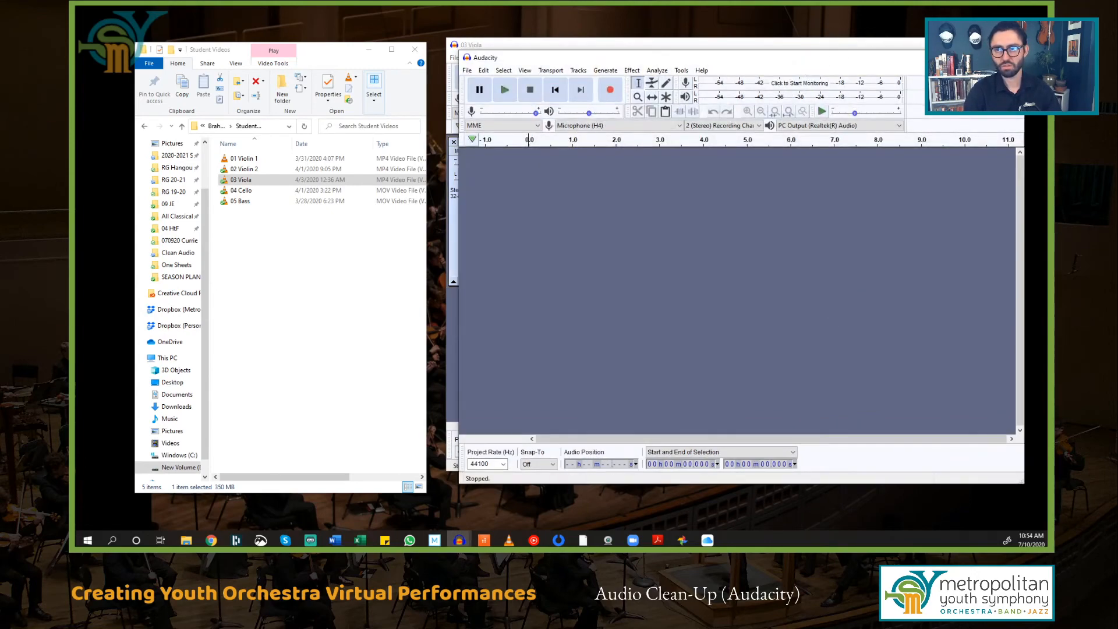
Step: Close 03 Viola without saving, load the 04 Cello recording and zoom to its end
left_click(1000, 45)
left_click(750, 258)
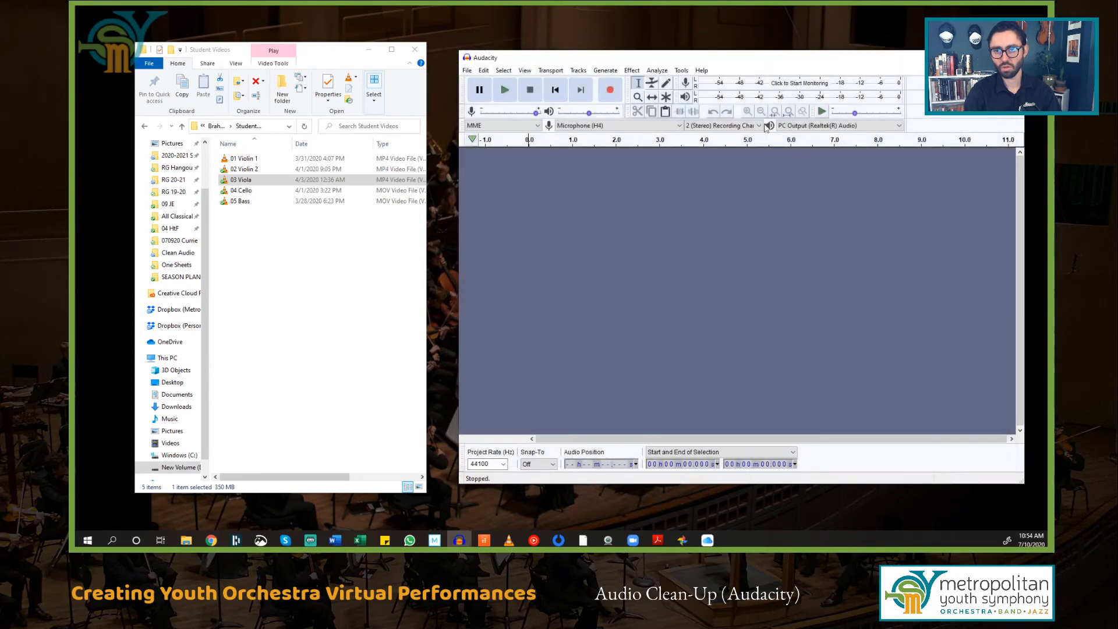
left_click_drag(247, 194, 736, 298)
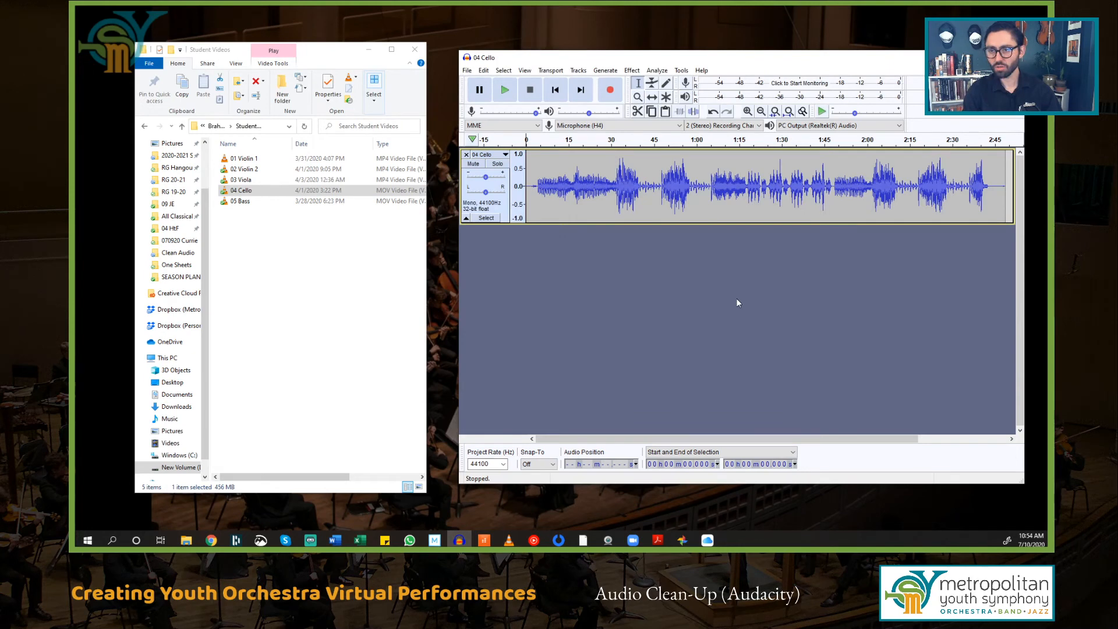
left_click(998, 185)
scroll(998, 185, "up", 5)
left_click_drag(985, 440, 991, 441)
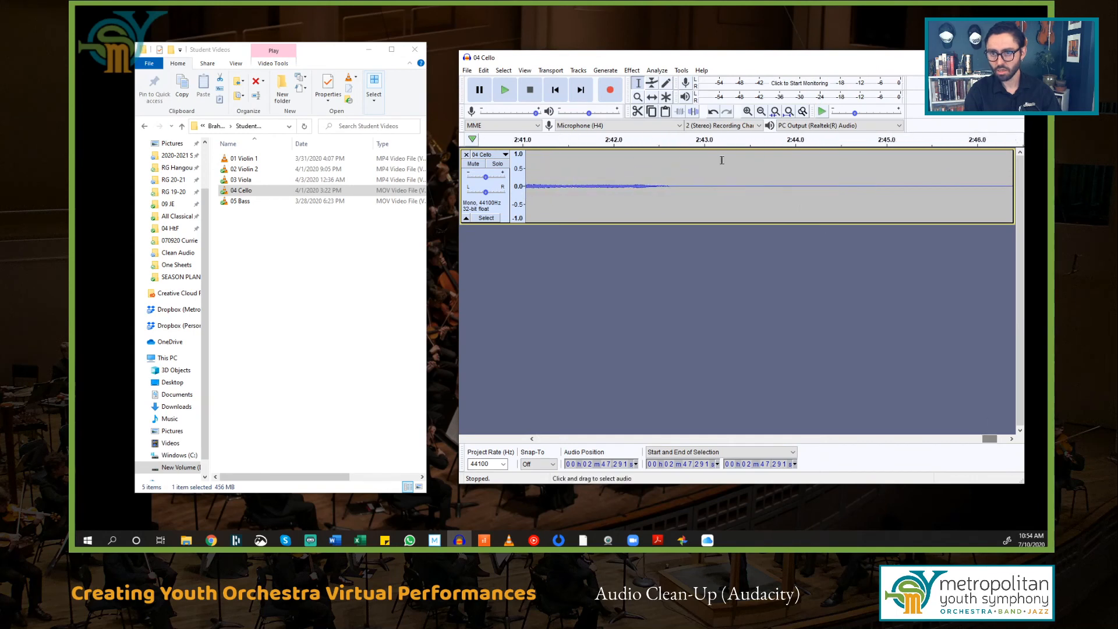
Step: Play the cello ending and select the quiet stretch from 2:43.32 to 2:44.63
left_click(726, 190)
key("space")
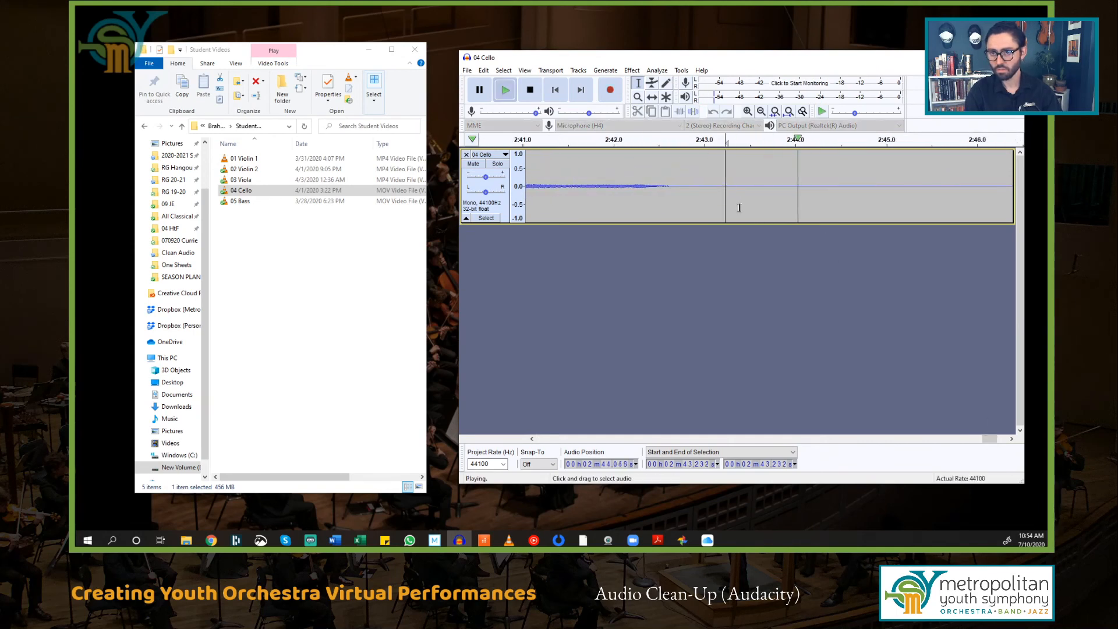
key("space")
key("space")
key("space")
left_click(576, 216)
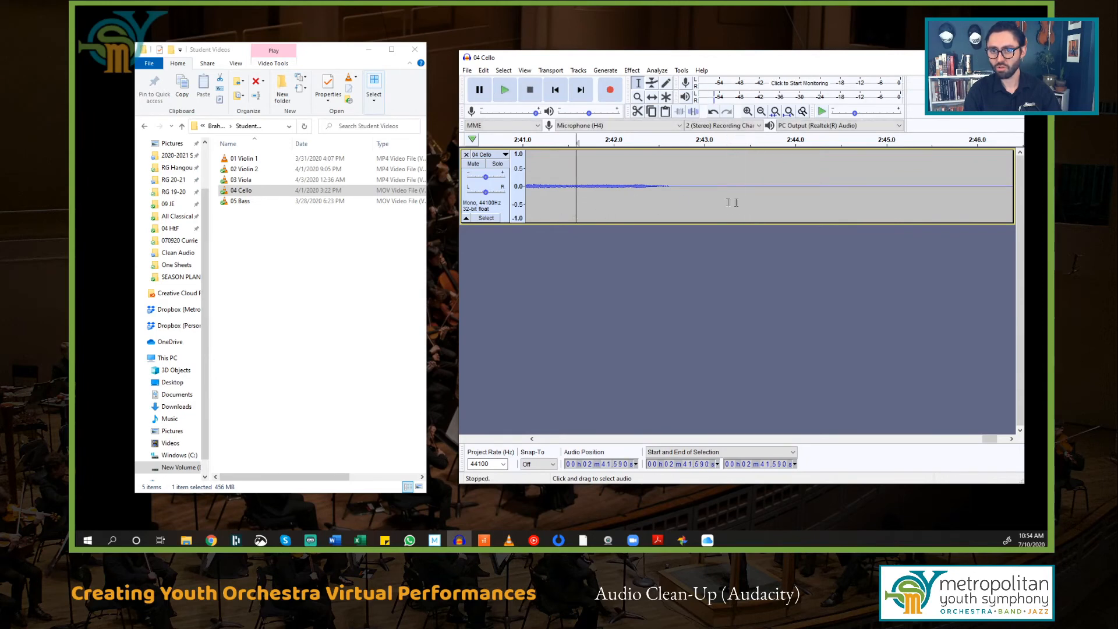
key("space")
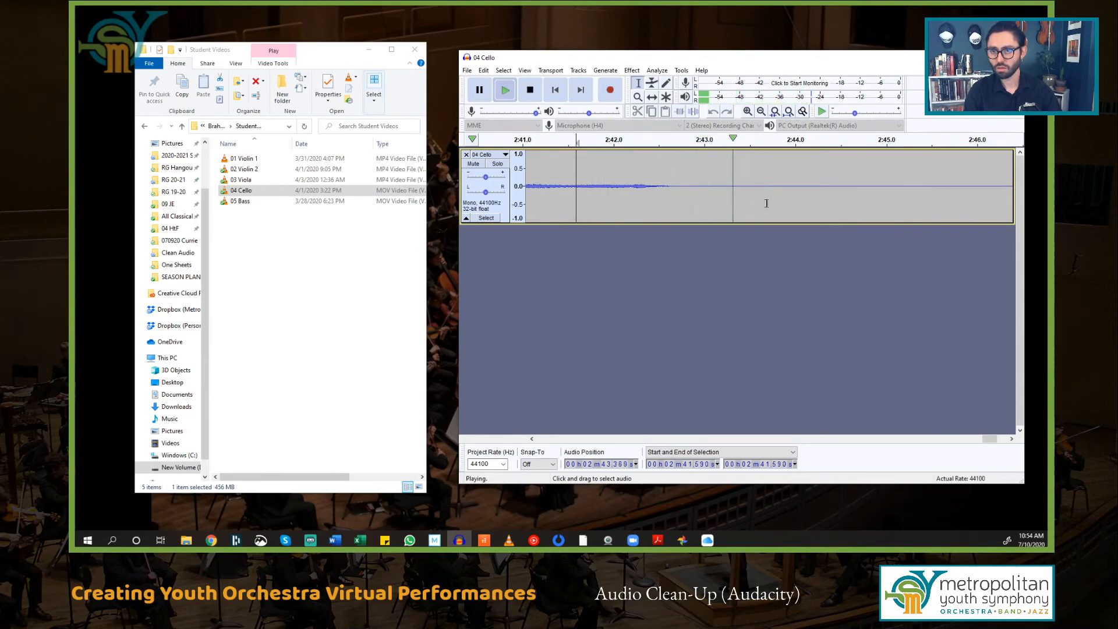
left_click(780, 190)
key("space")
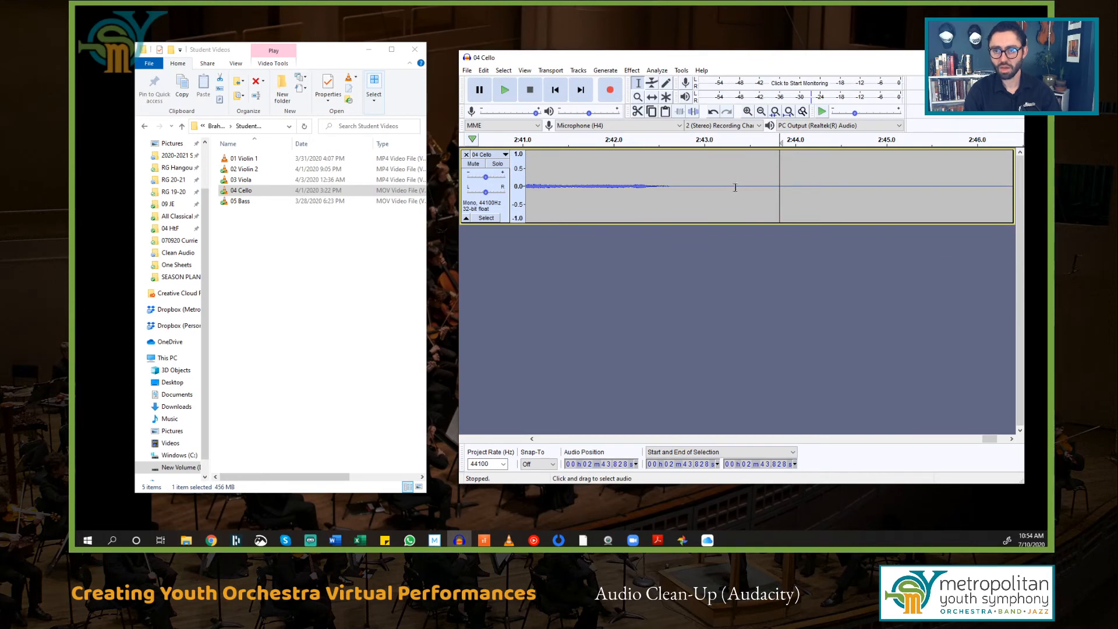
left_click_drag(733, 186, 852, 183)
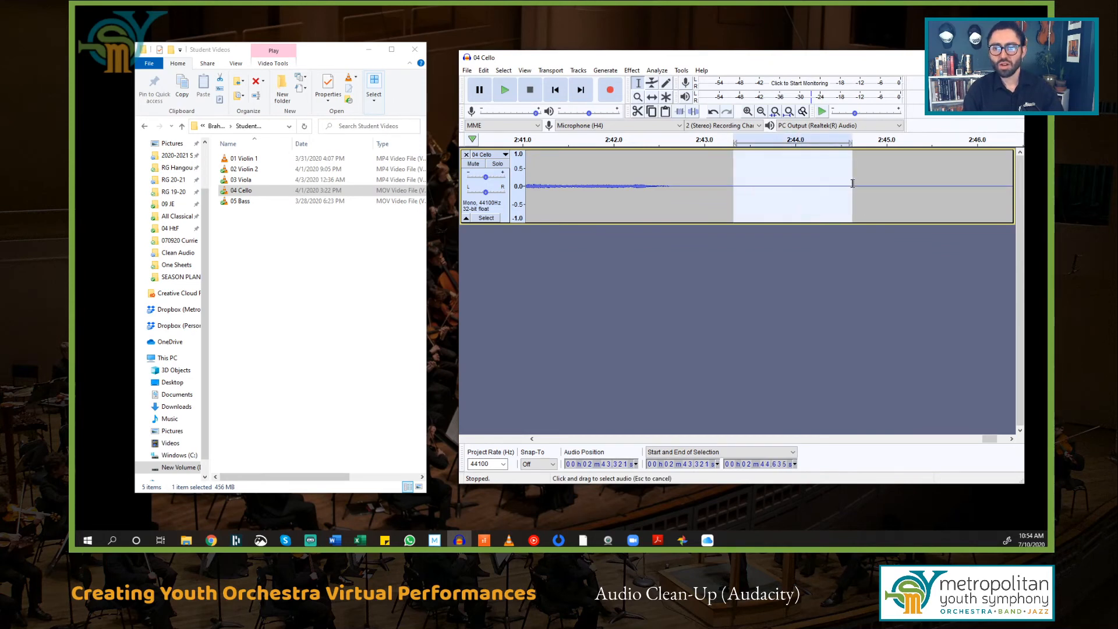
Step: Capture the Noise Reduction profile from the selected quiet stretch
left_click(633, 70)
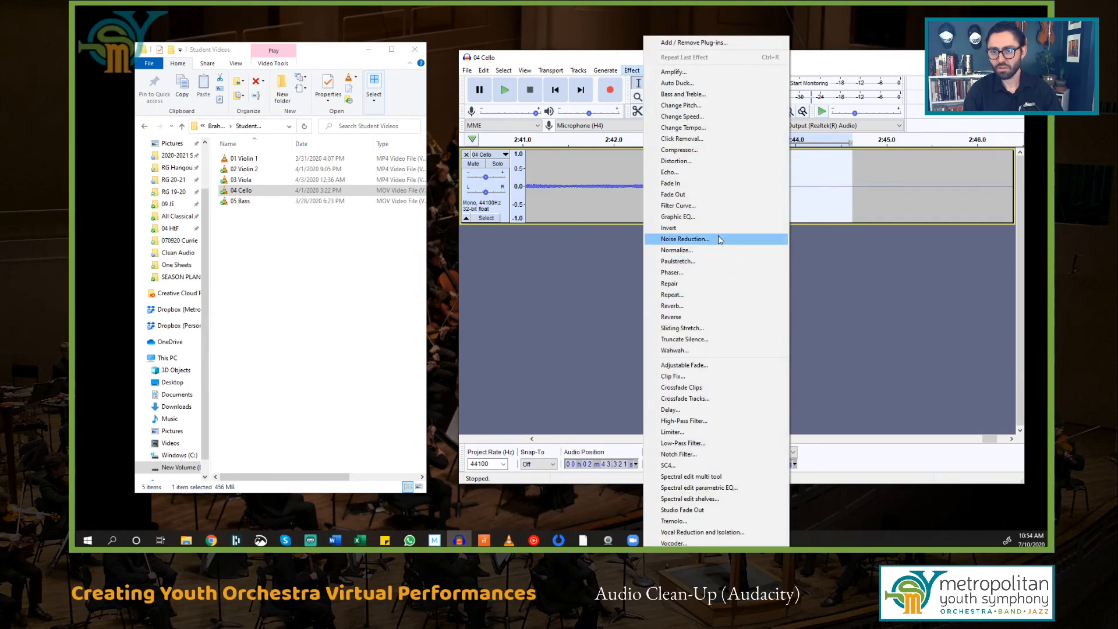
left_click(718, 236)
left_click(737, 220)
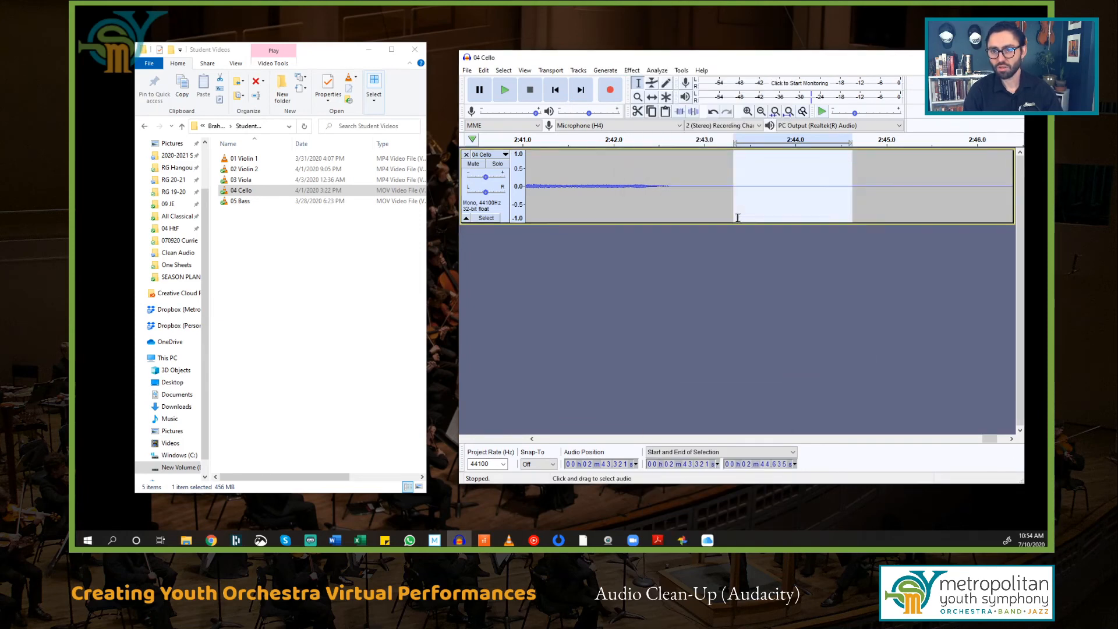
left_click(732, 185)
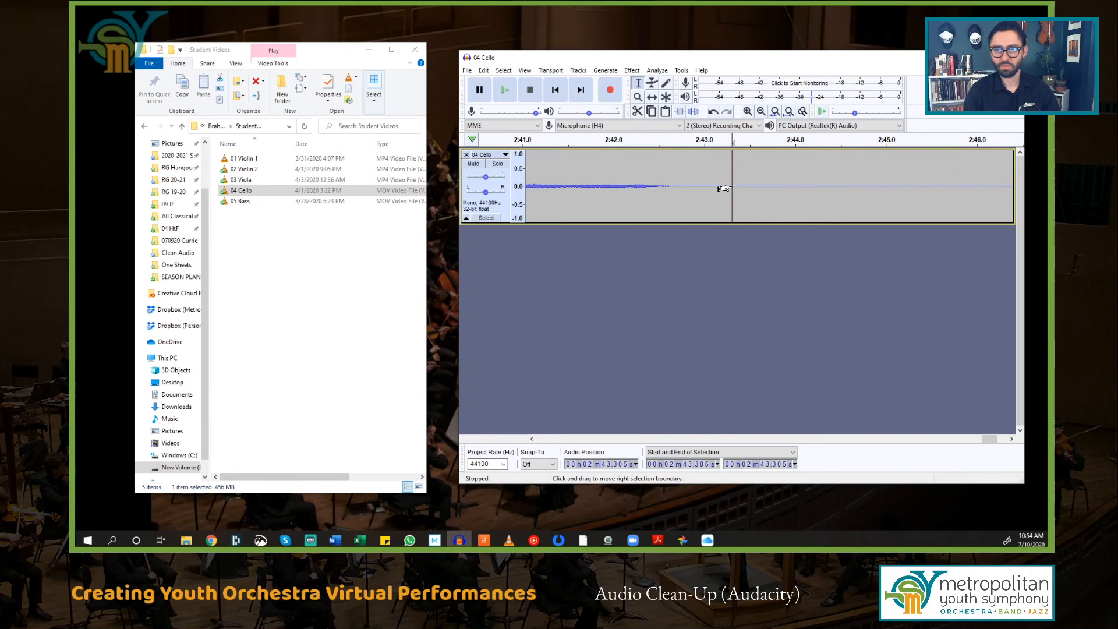
Step: Apply 12 dB noise reduction, sensitivity 6.00, to the whole cello track, then deselect
key("ctrl+a")
left_click(636, 73)
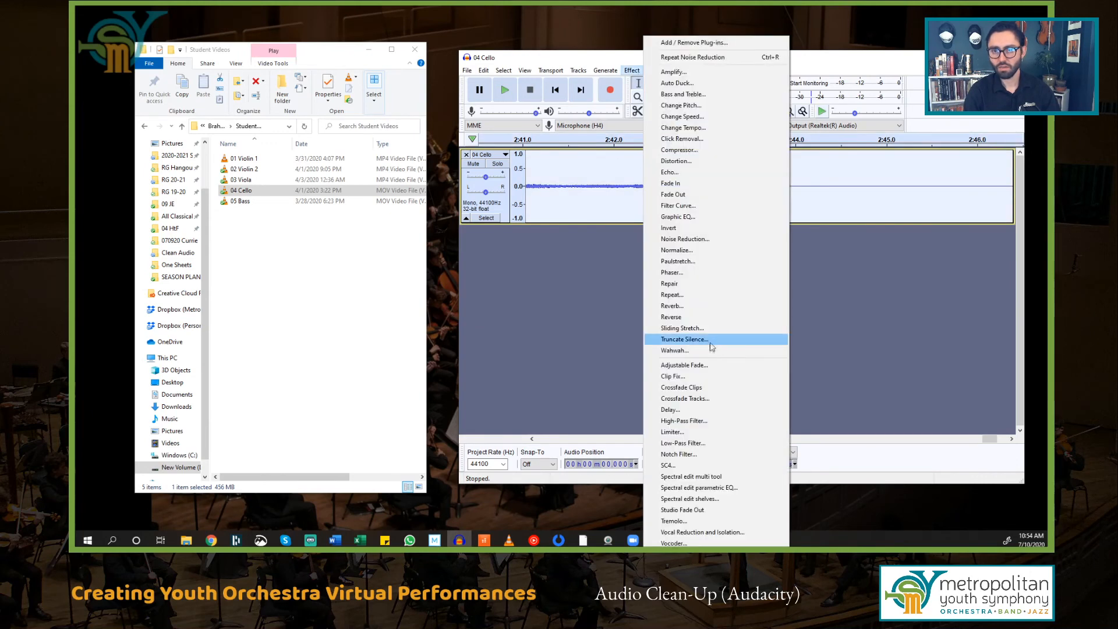
left_click(726, 239)
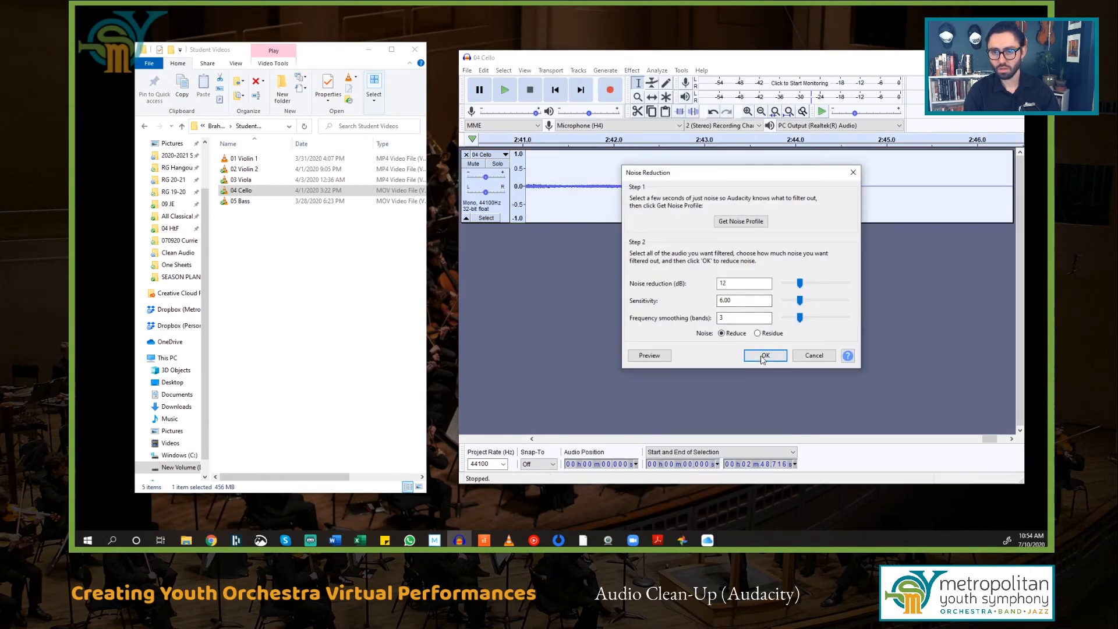
left_click(761, 356)
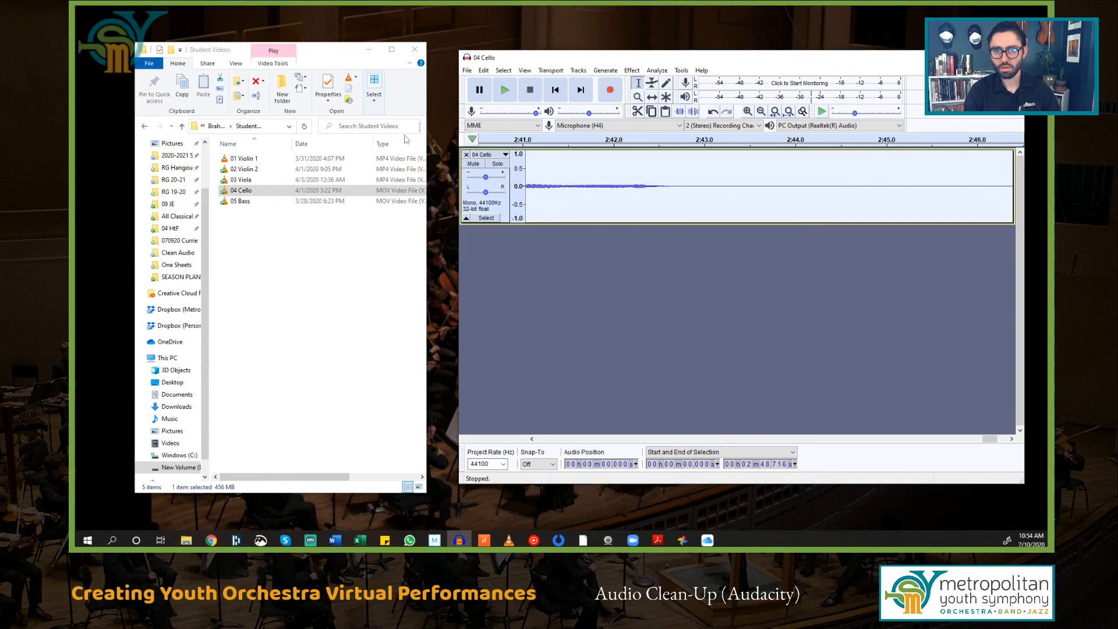
left_click(767, 188)
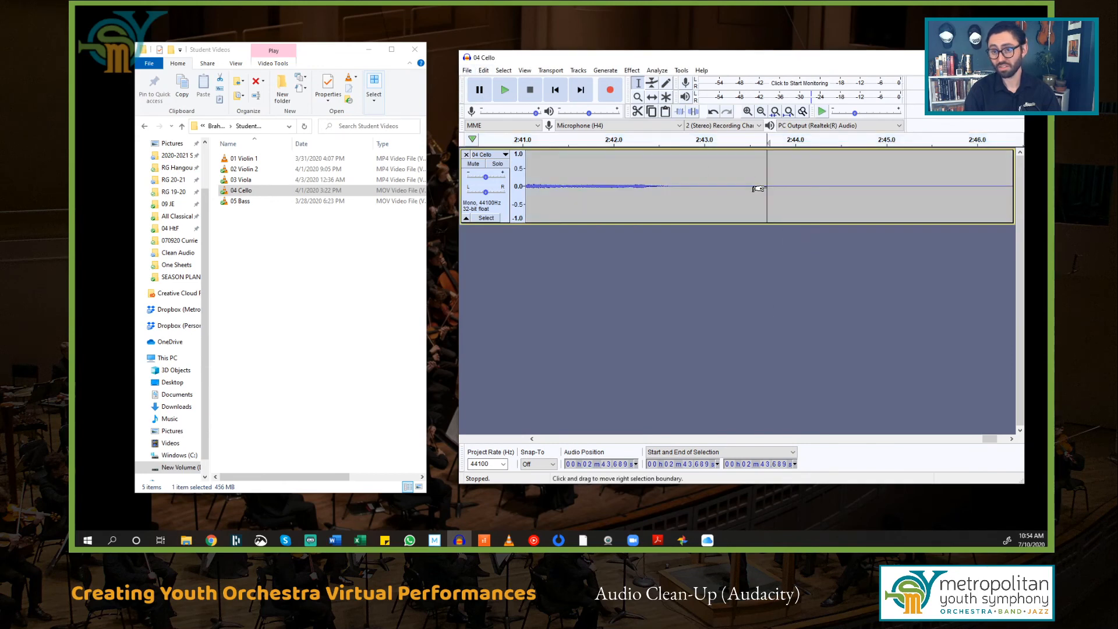
Step: Export the cleaned cello track as a WAV file, accepting the empty metadata
left_click(469, 71)
mouse_move(521, 145)
left_click(600, 157)
type("C")
key("Return")
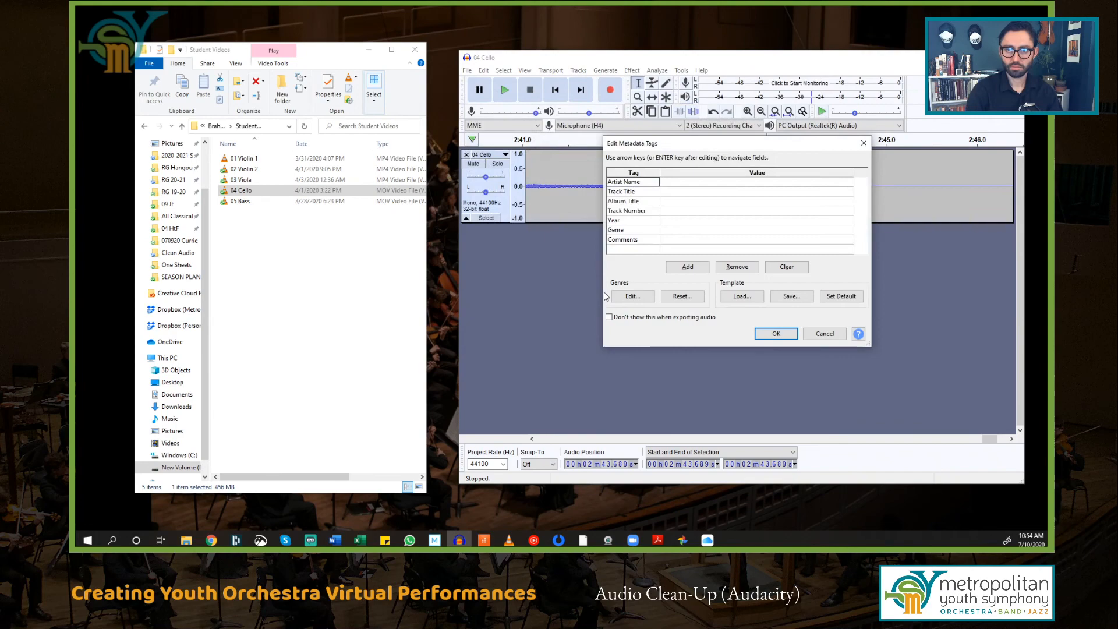
left_click(777, 334)
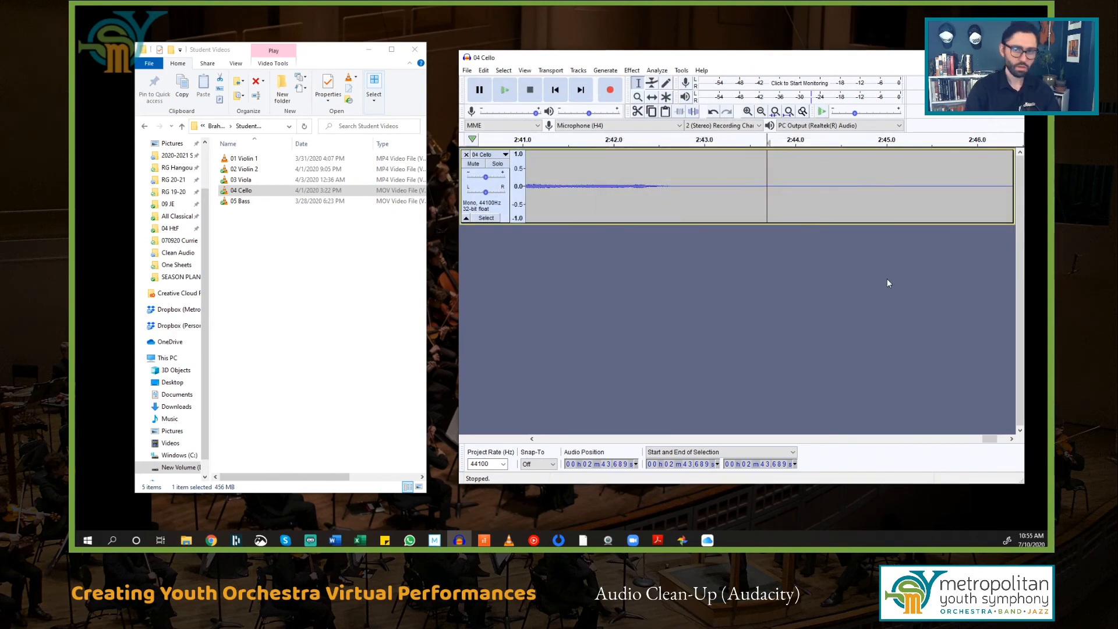
Step: Close the 04 Cello project, discarding its changes
key("ctrl+n")
left_click(1013, 57)
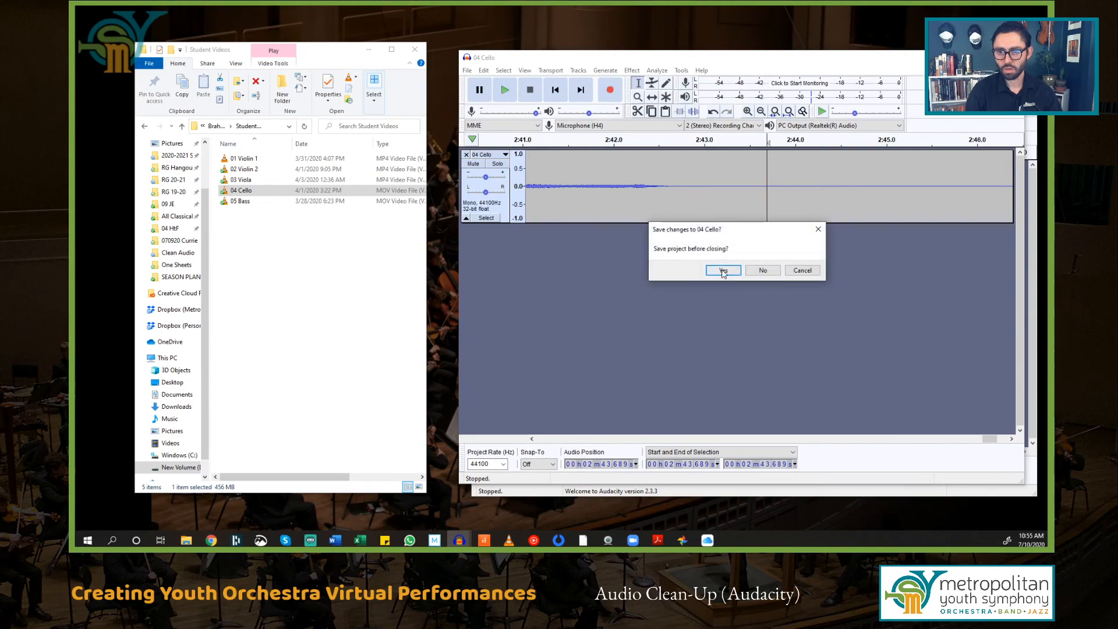
left_click(765, 271)
Step: Load the 05 Bass recording and play its ending to listen for noise
left_click_drag(240, 201, 819, 299)
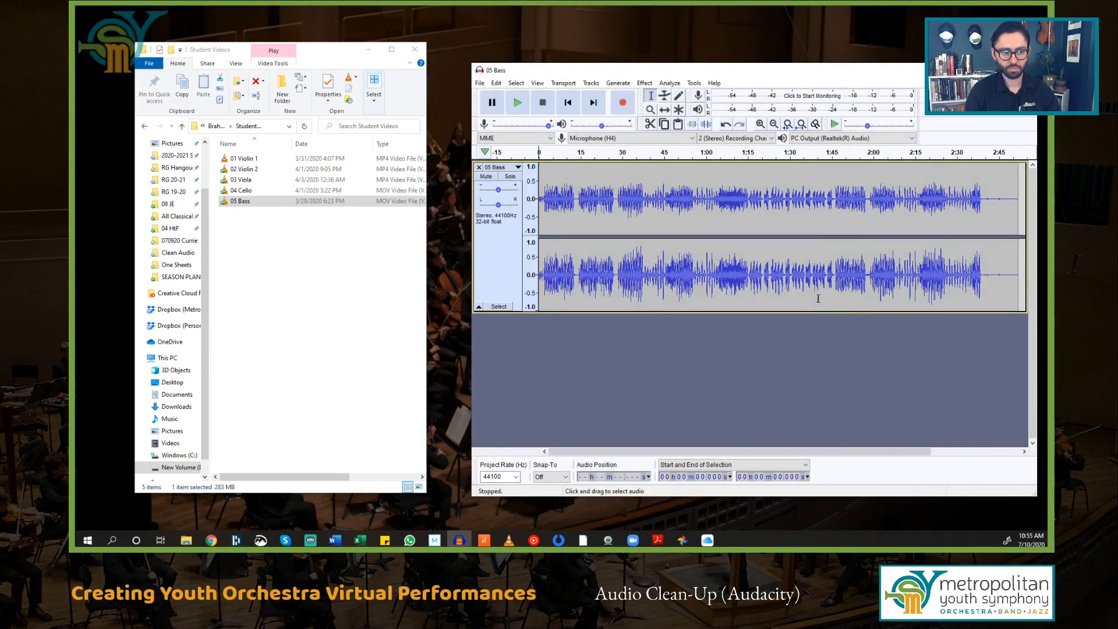
left_click(988, 204)
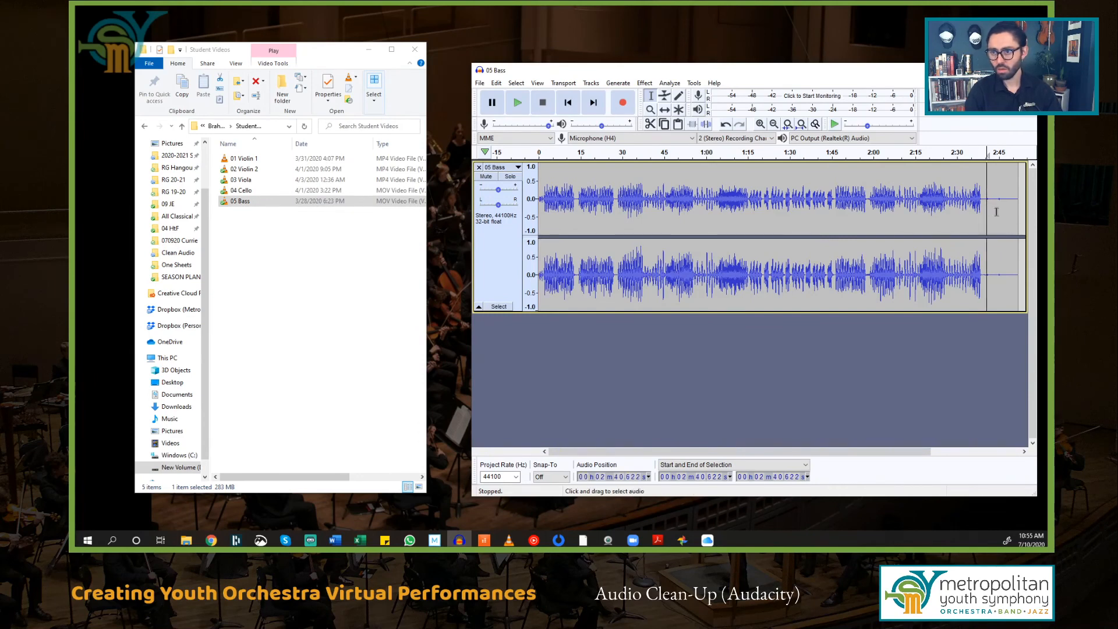
key("space")
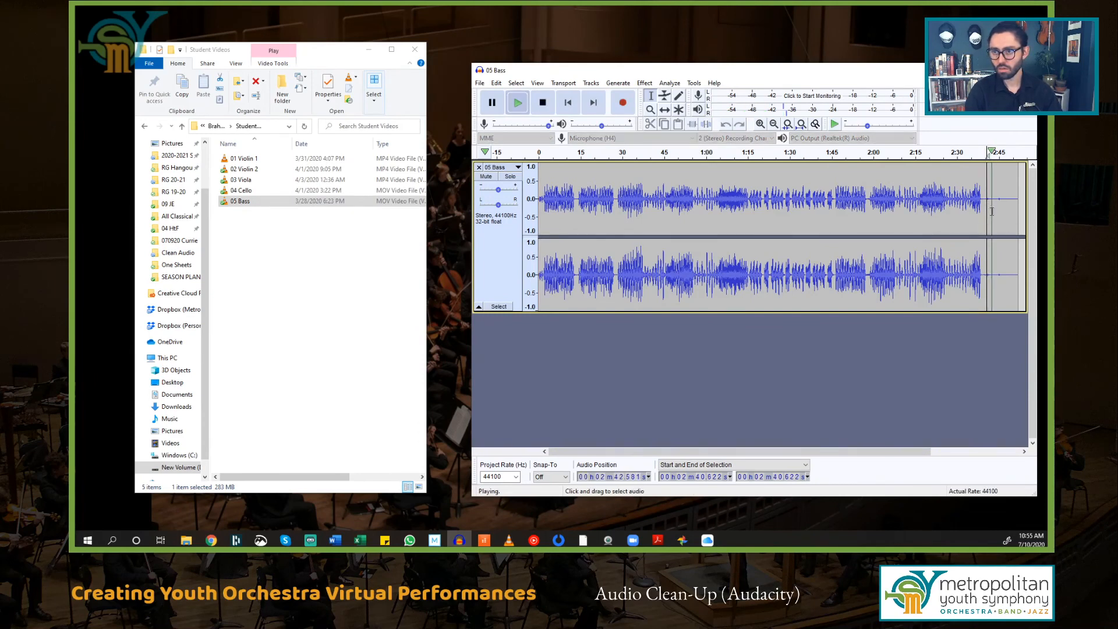
key("space")
scroll(996, 208, "up", 4)
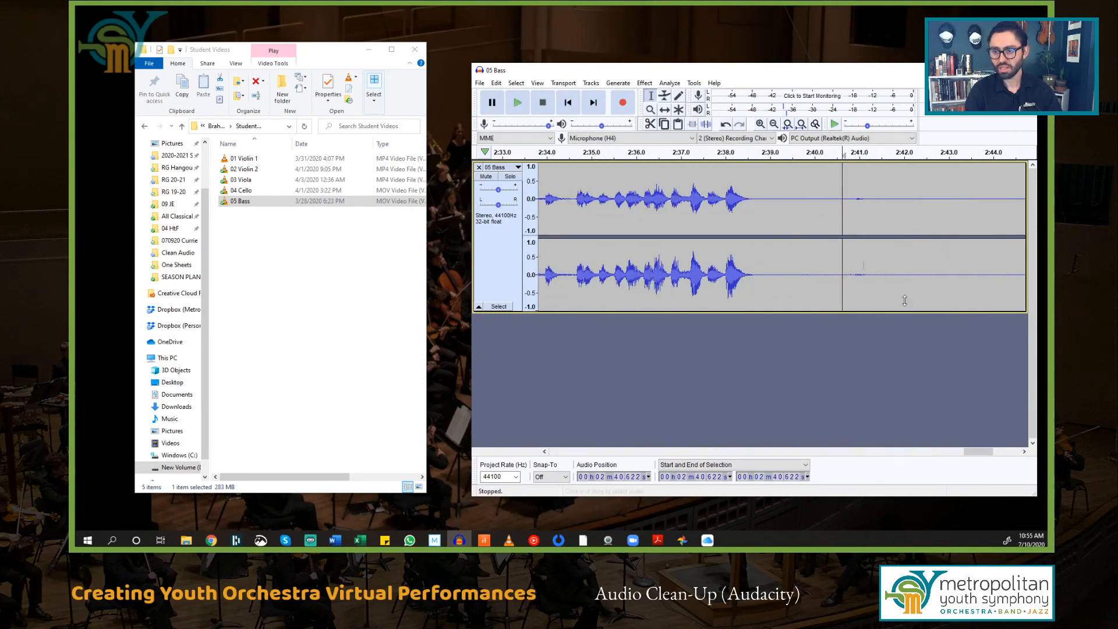
Step: Replay from 2:39 and select the silence from 2:41.450 to 2:44.433
left_click(783, 187)
key("space")
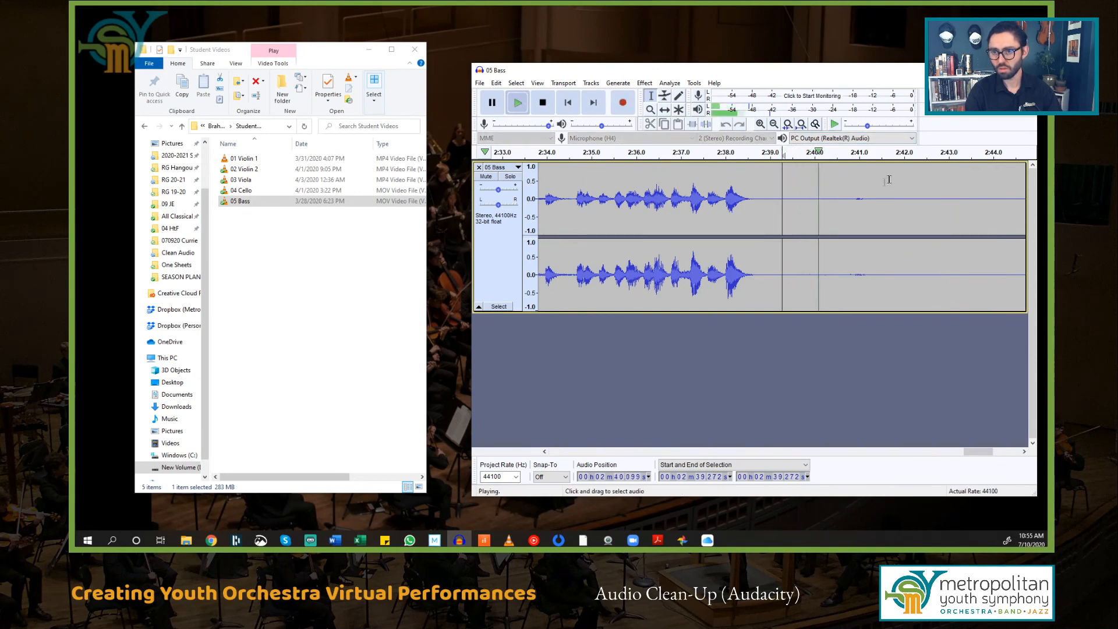
left_click_drag(967, 454, 977, 454)
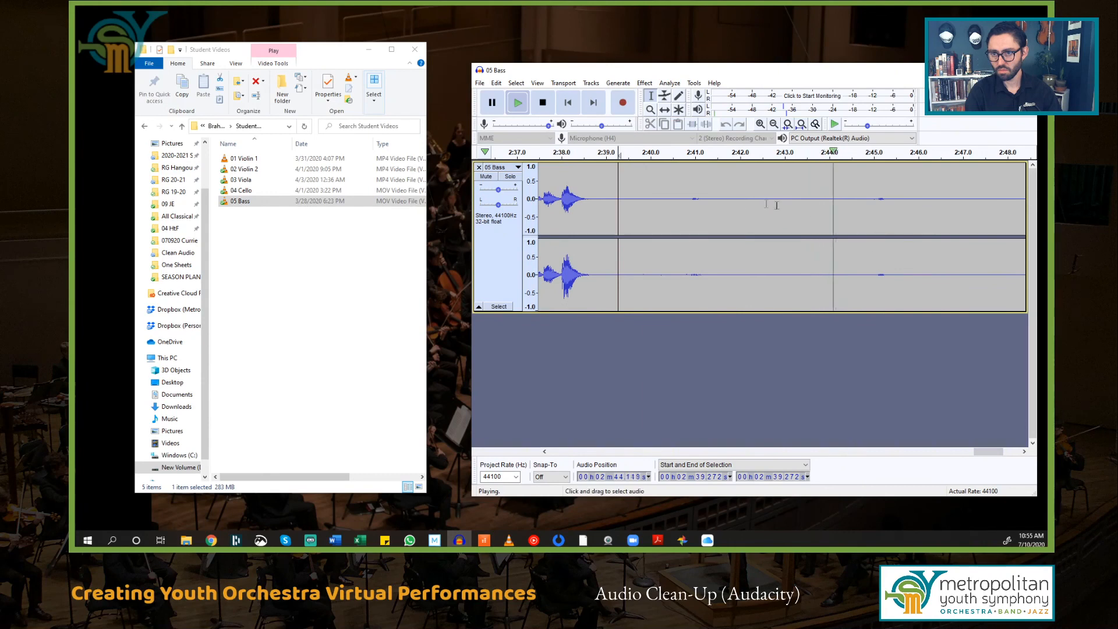
key("space")
left_click_drag(716, 208, 849, 213)
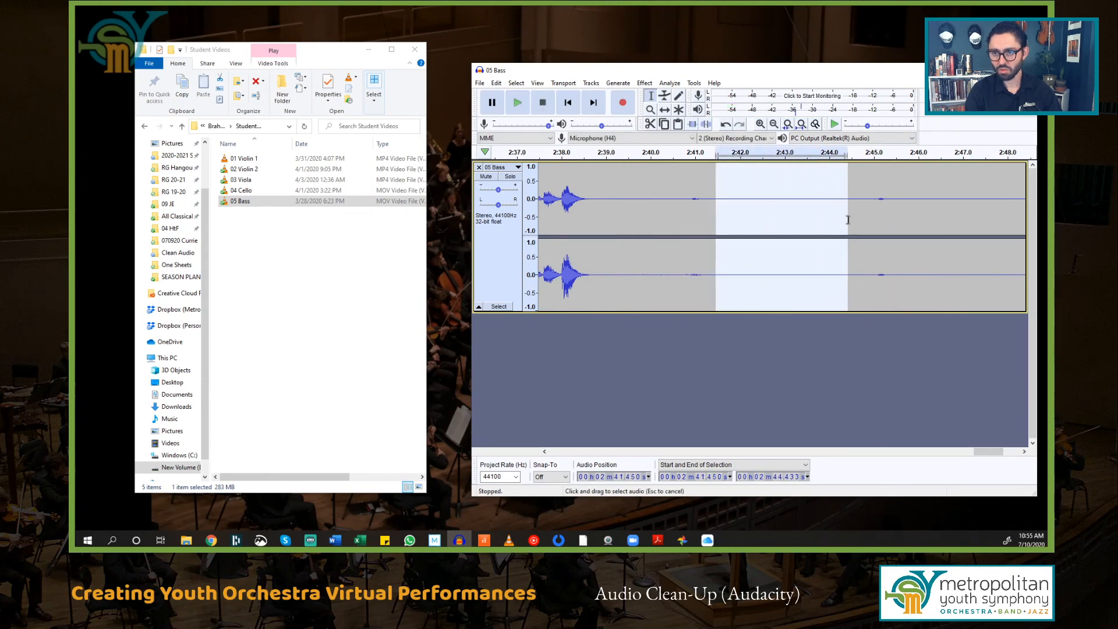
Step: Capture the Noise Reduction profile from the selected silent stretch
left_click(648, 83)
left_click(712, 243)
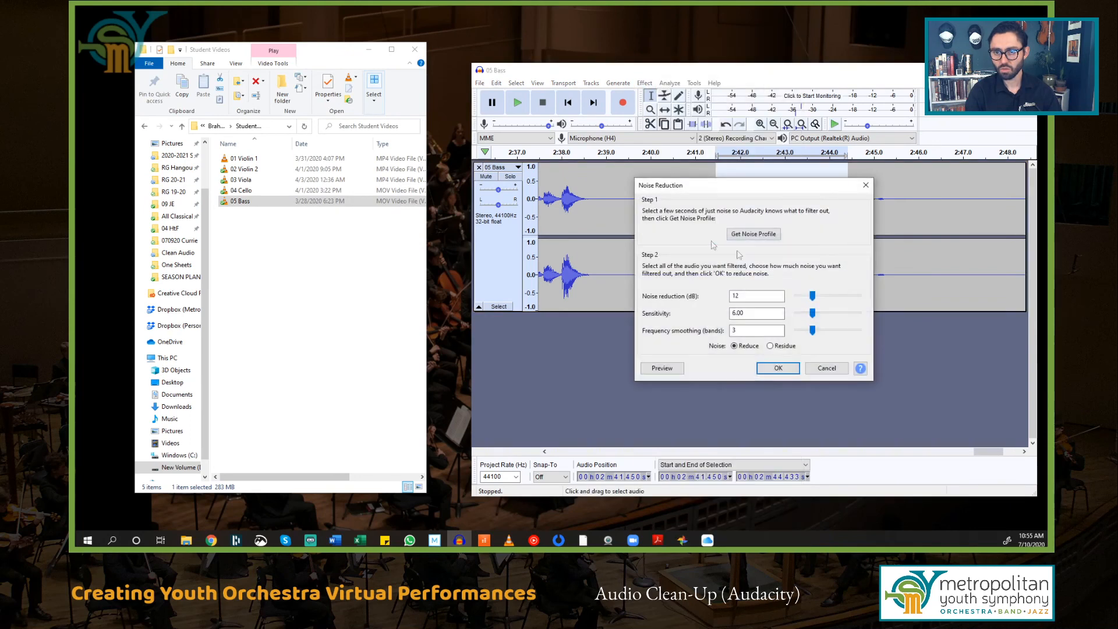
left_click(751, 235)
left_click(694, 211)
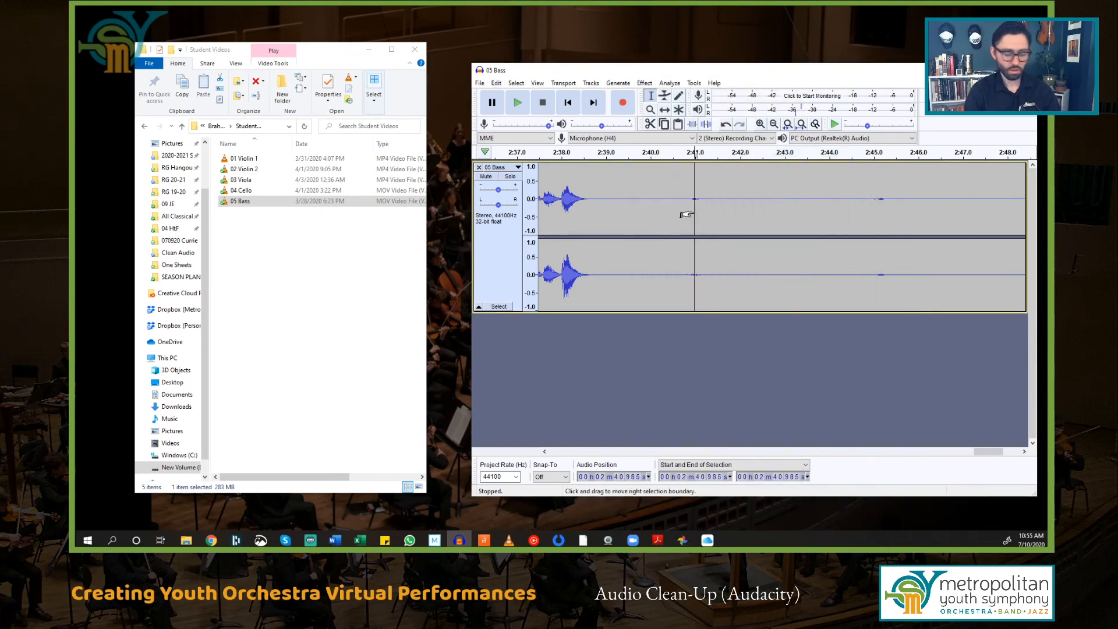
Step: Select all and apply Noise Reduction across the entire 05 Bass track
key("ctrl+a")
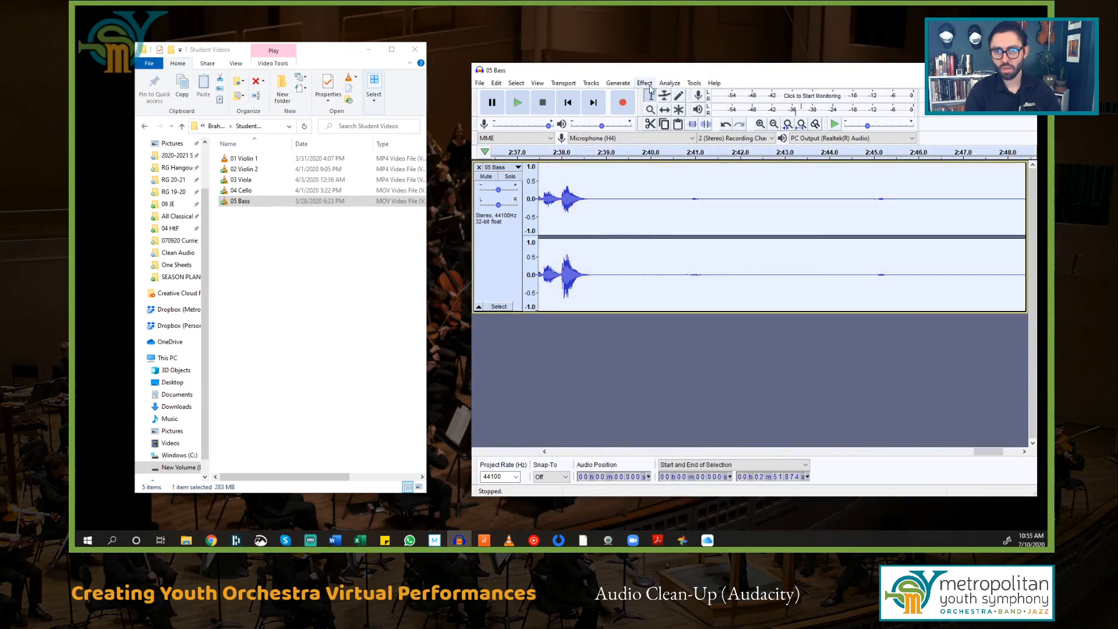
left_click(647, 85)
left_click(696, 237)
left_click(779, 369)
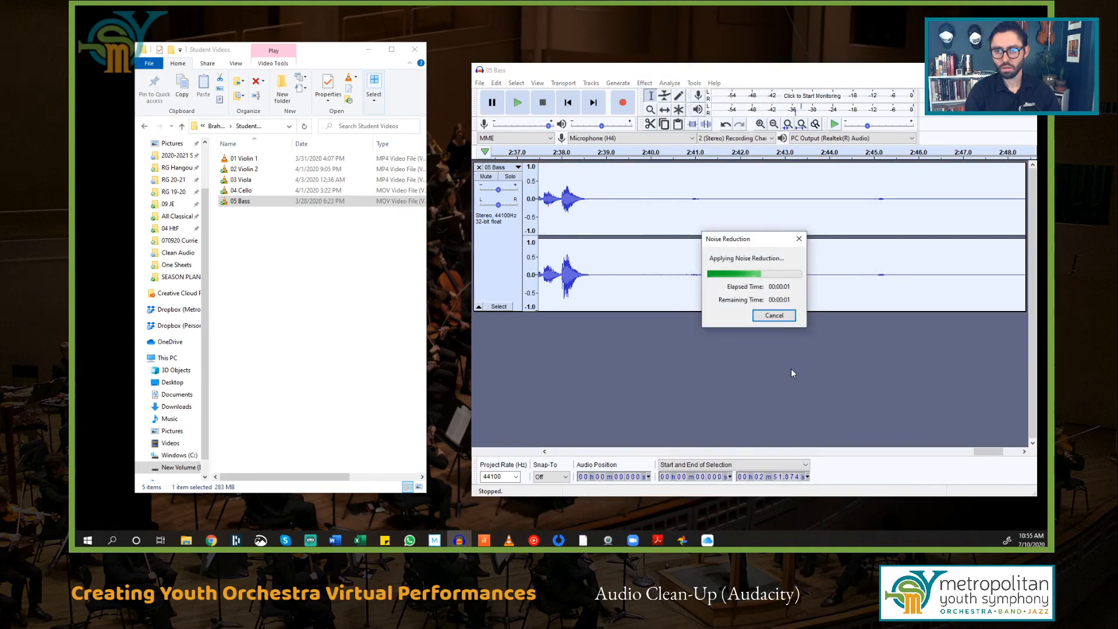
Step: Export the bass as WAV '05 Bass Clean' into Clean Audio and close Audacity without saving
left_click(481, 83)
mouse_move(507, 164)
left_click(638, 170)
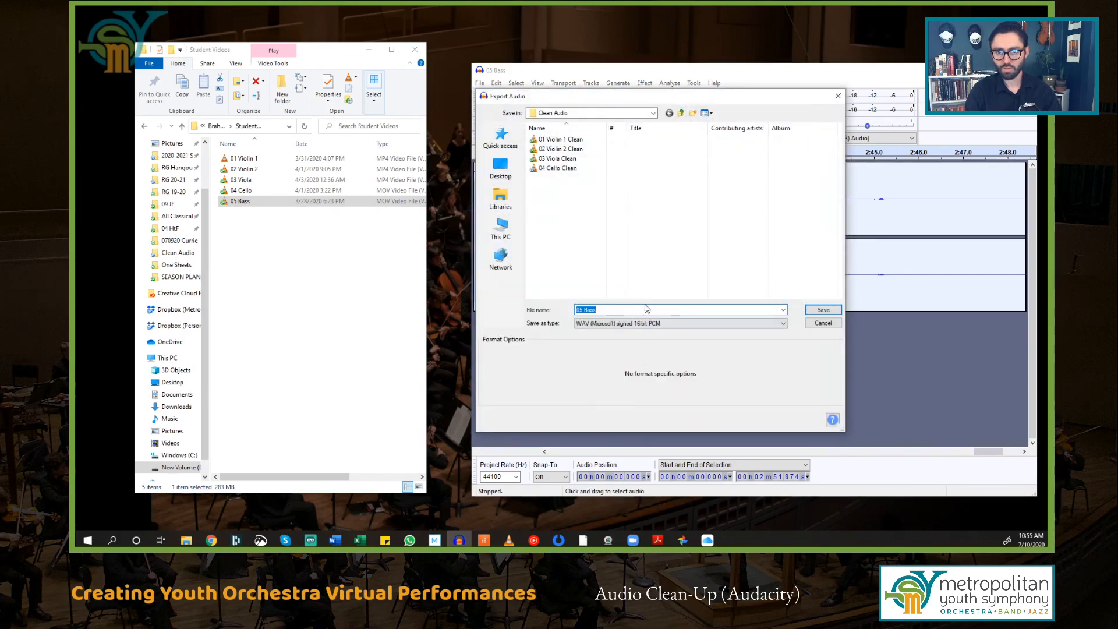
type("Clean")
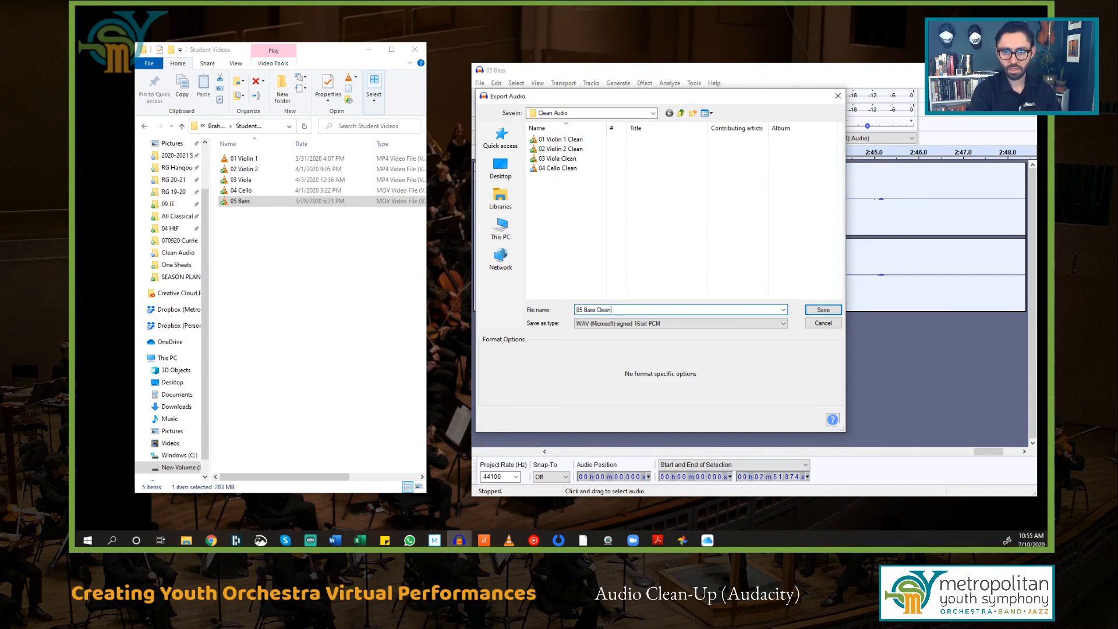
key("Return")
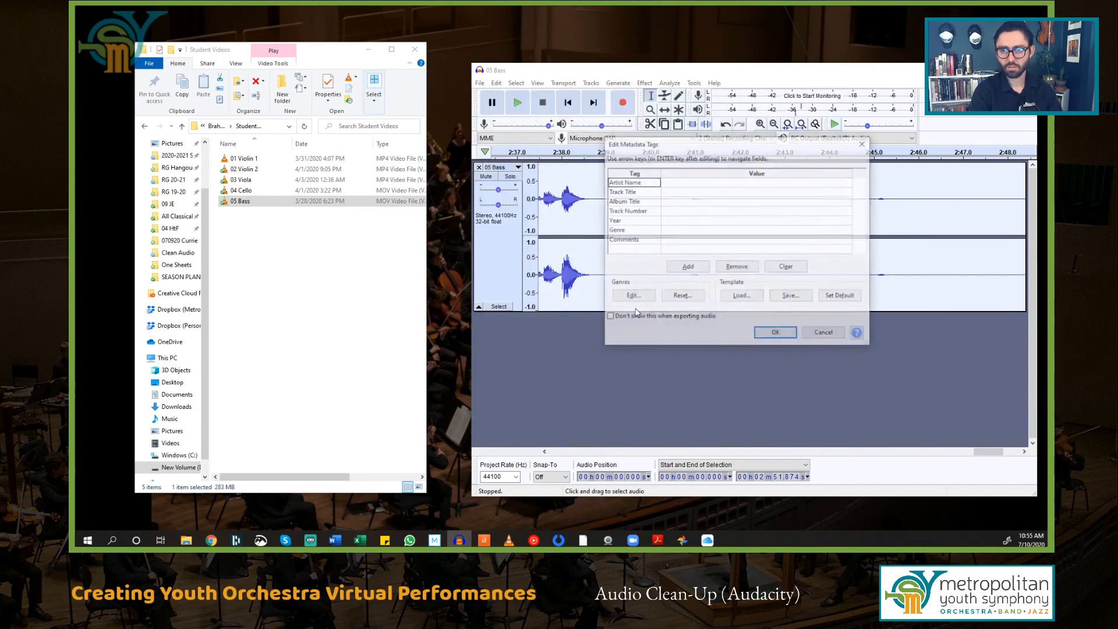
left_click(796, 336)
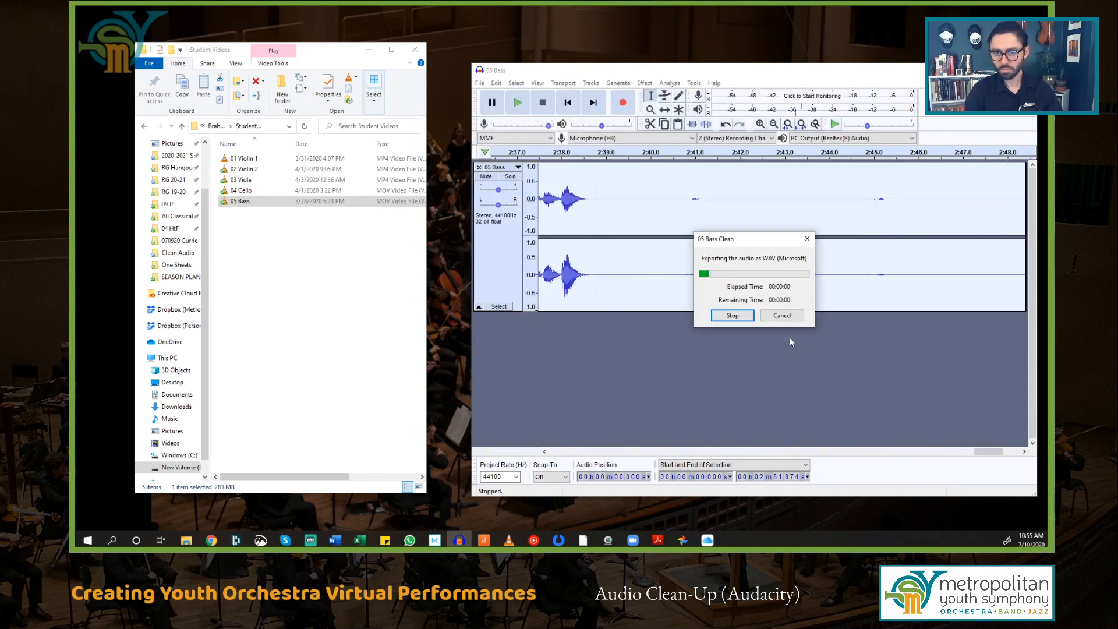
left_click(1025, 70)
left_click(776, 282)
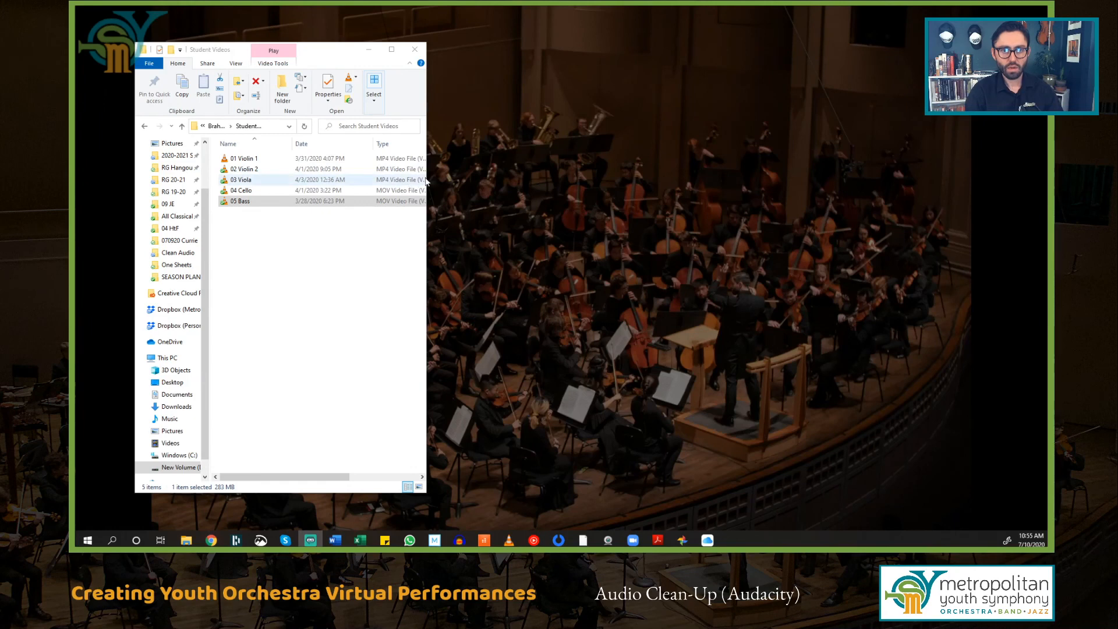
Step: Widen the Explorer window and go from Brahms Demo into Clean Audio to view 01 Violin 1 Clean through 05 Bass Clean
left_click_drag(426, 181, 802, 178)
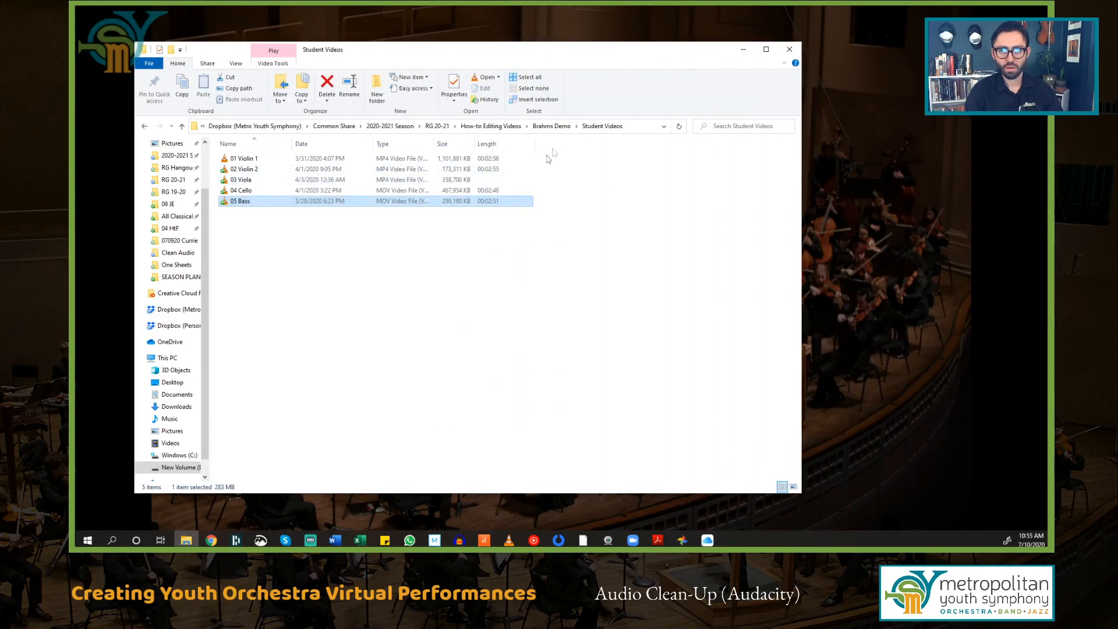
left_click(551, 127)
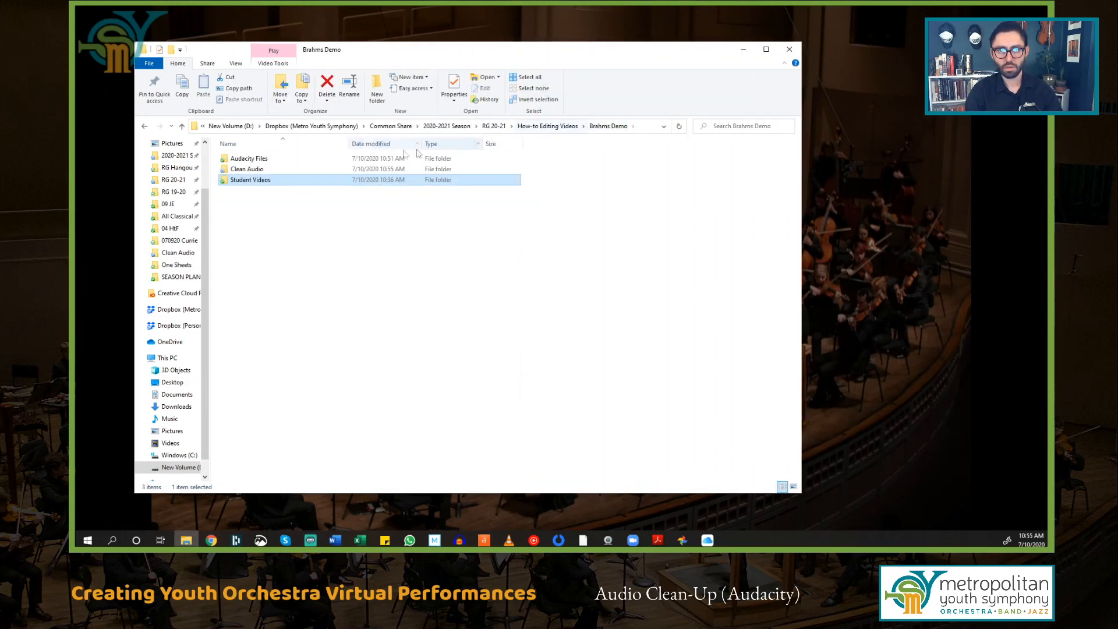
double_click(266, 172)
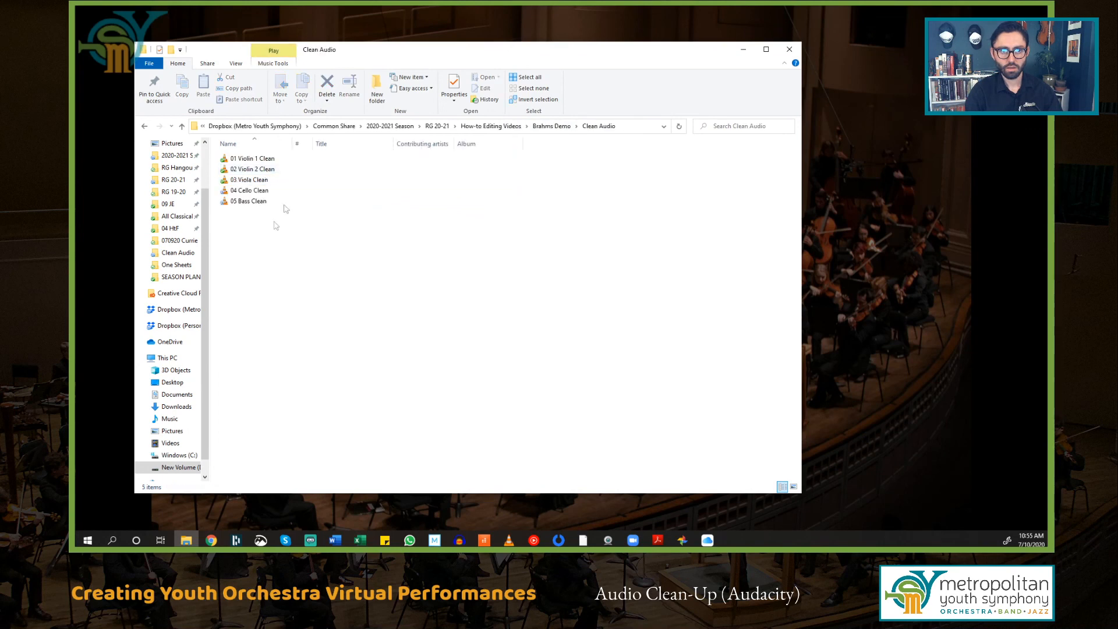